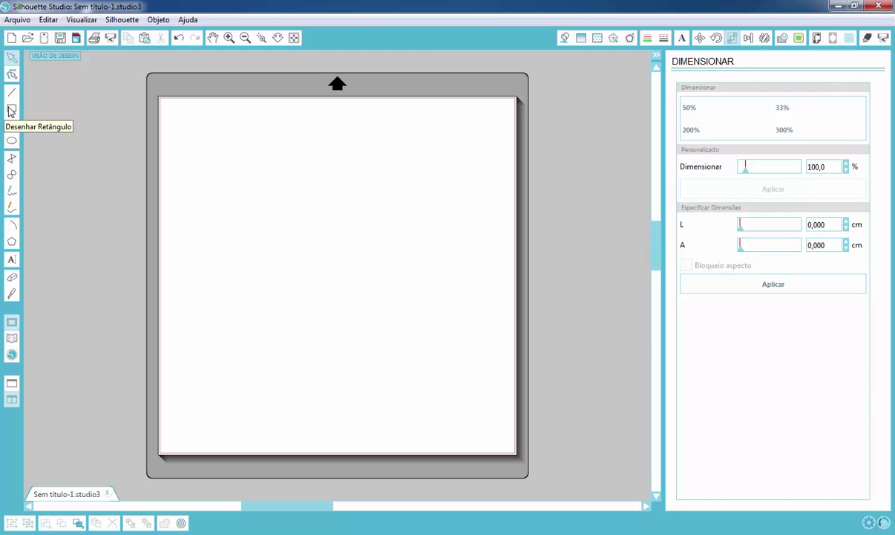
- Draw a square about 5.3 cm wide in the page's upper area and a circle about 6.1 cm in diameter below it
{"action": "left_click", "coordinate": [11, 109]}
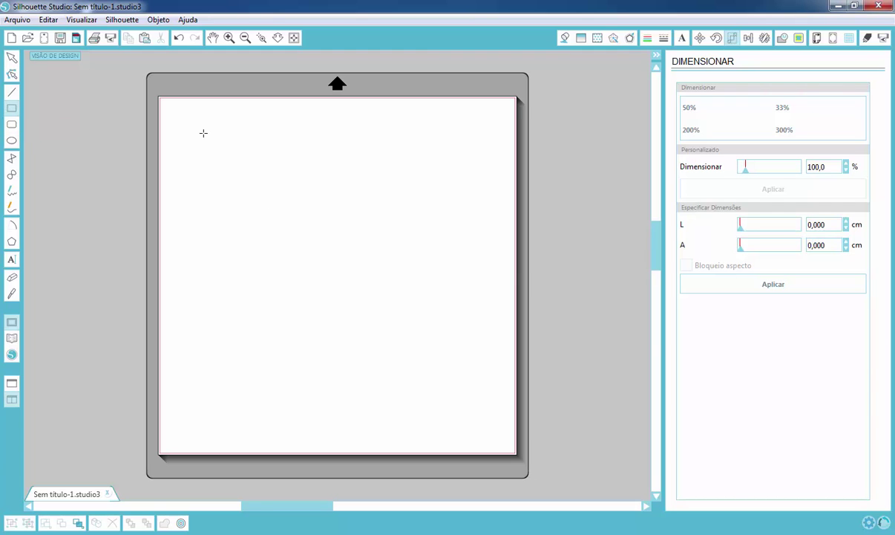
{"action": "left_click_drag", "start_coordinate": [204, 133], "coordinate": [266, 195]}
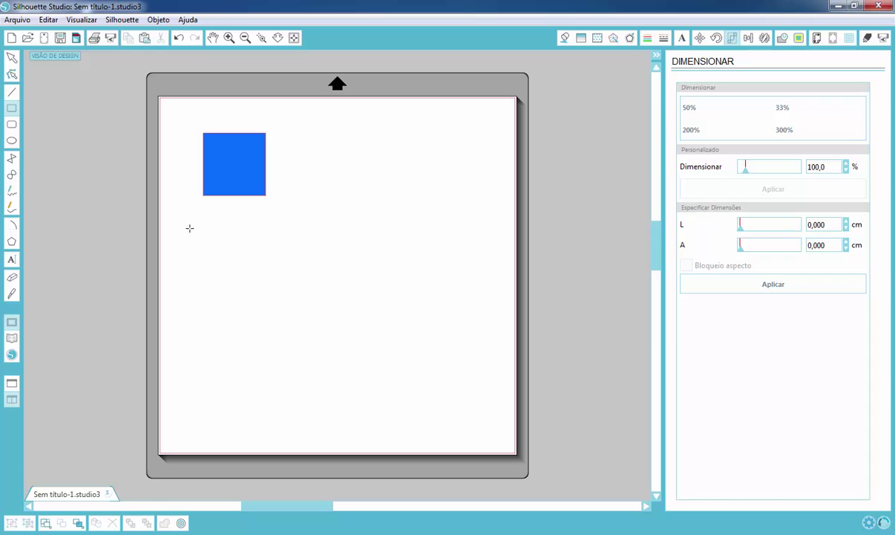
{"action": "left_click", "coordinate": [12, 141]}
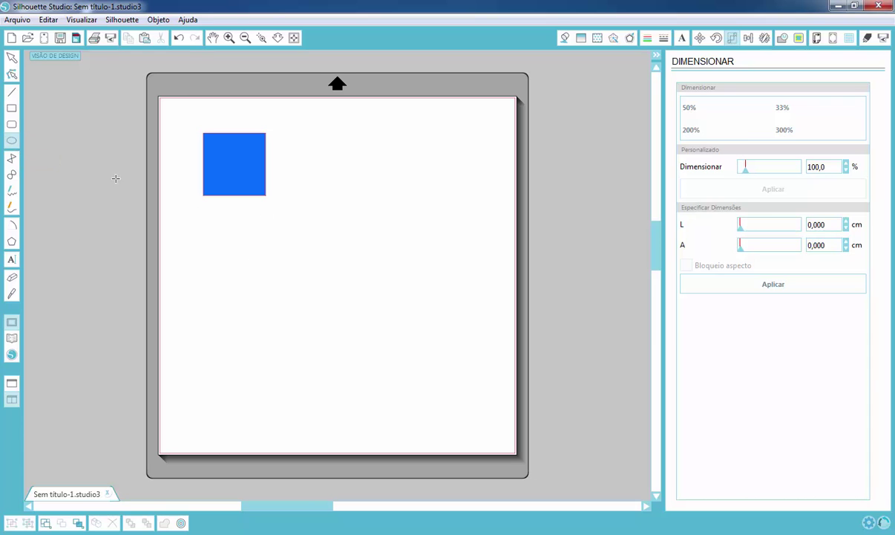
{"action": "left_click_drag", "start_coordinate": [193, 216], "coordinate": [259, 281]}
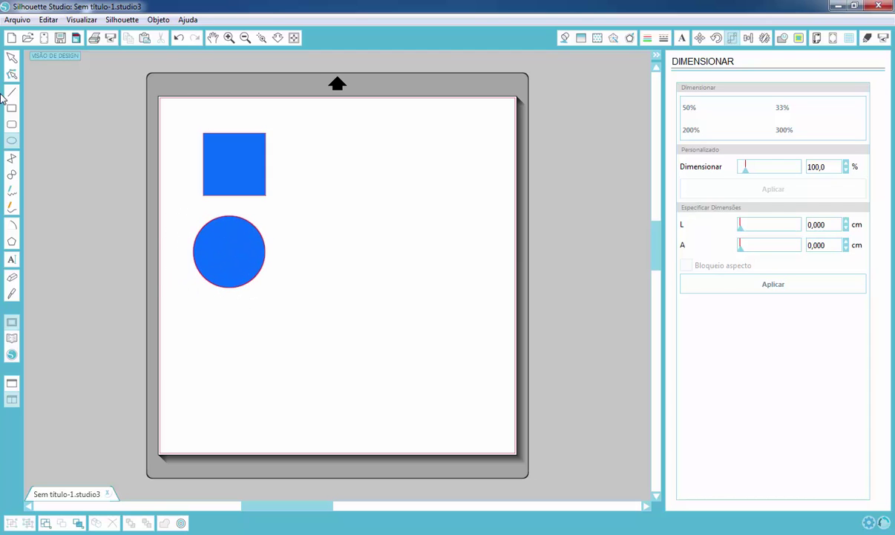
- Move the circle slightly away from the square and shrink it to about 3.1 cm in diameter
{"action": "left_click", "coordinate": [13, 59]}
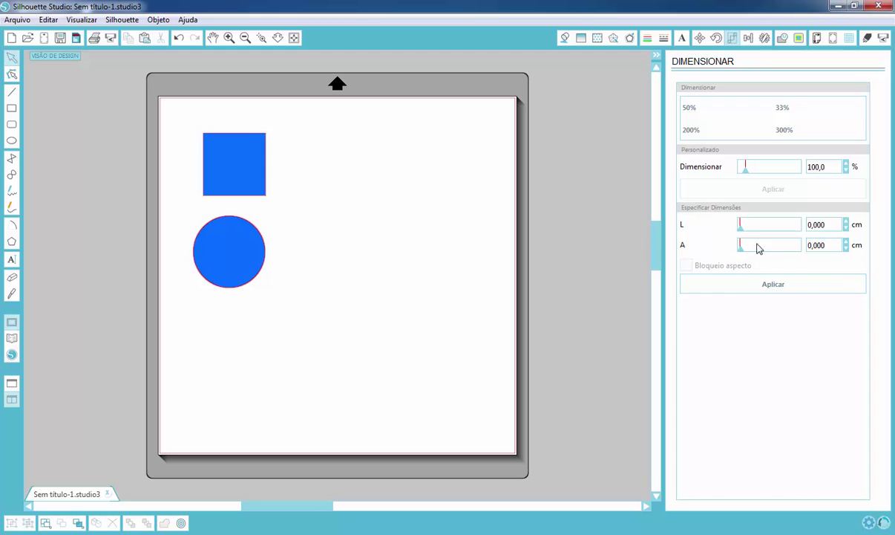
{"action": "left_click", "coordinate": [237, 263]}
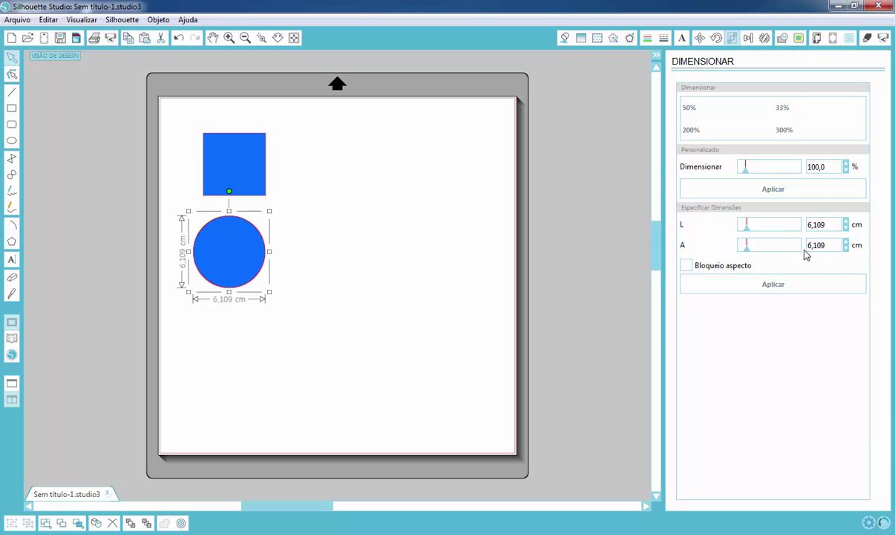
{"action": "left_click", "coordinate": [223, 157]}
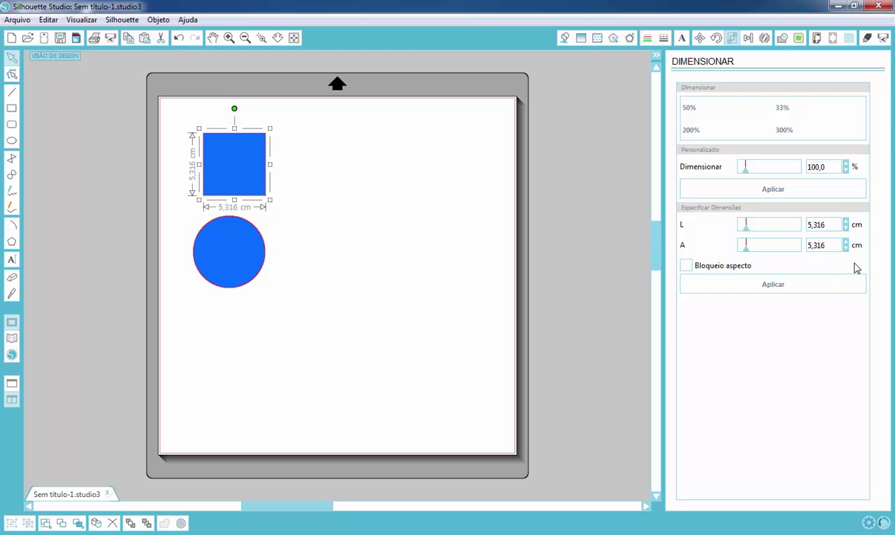
{"action": "left_click", "coordinate": [224, 253]}
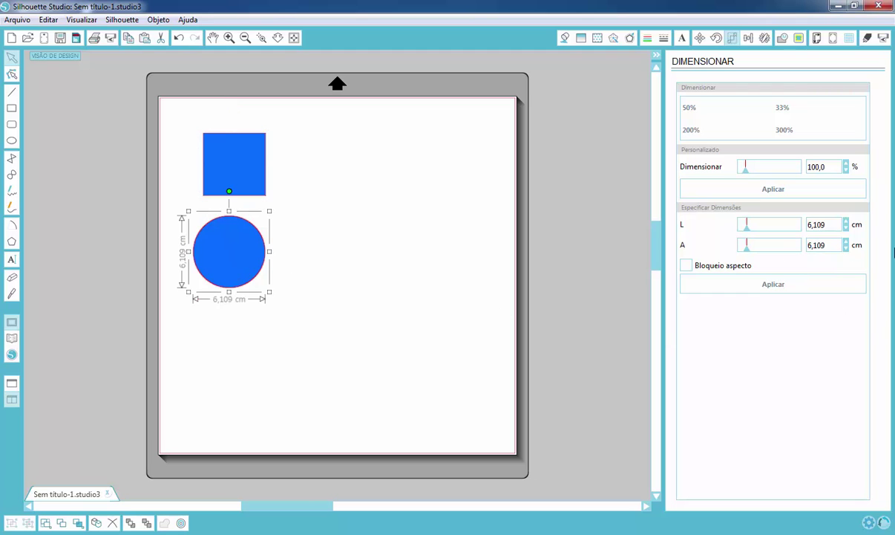
{"action": "left_click", "coordinate": [304, 267]}
{"action": "left_click_drag", "start_coordinate": [246, 266], "coordinate": [259, 276]}
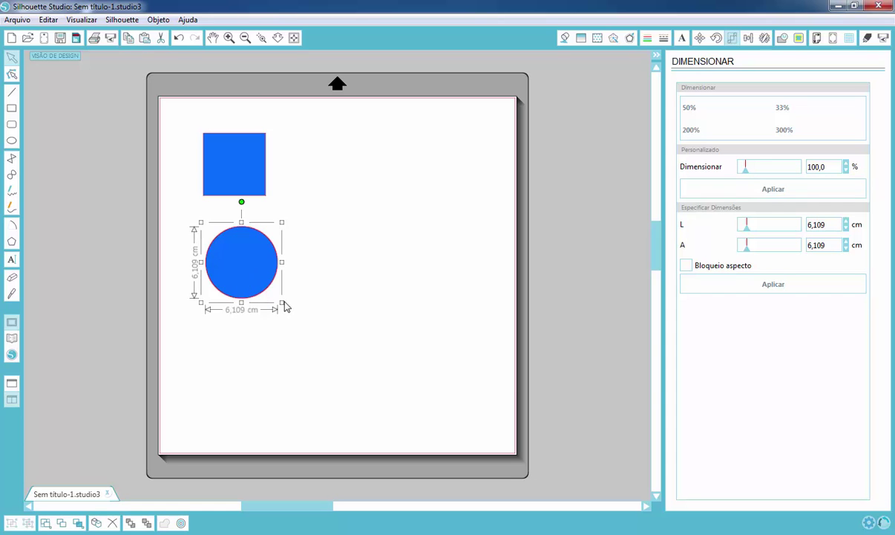
{"action": "left_click_drag", "start_coordinate": [281, 303], "coordinate": [247, 271]}
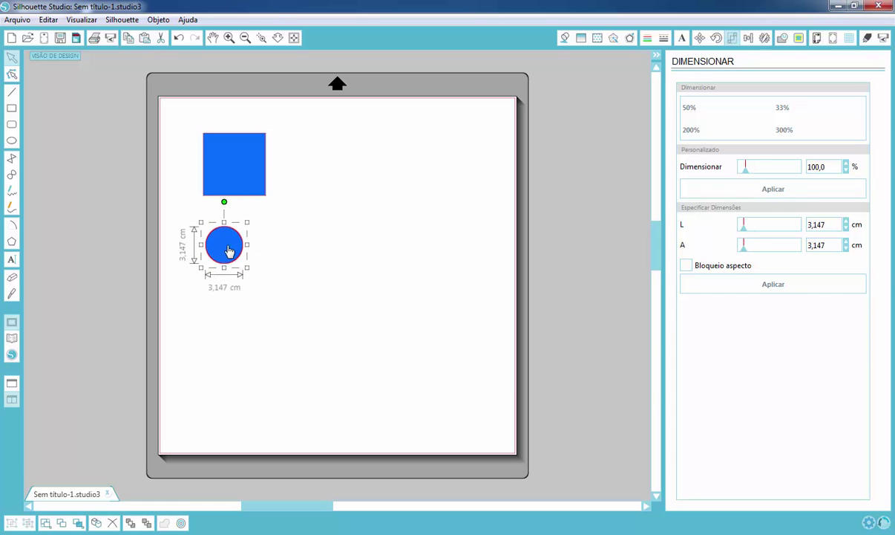
- Align the centres of the square and the circle so the circle sits in the middle of the square
{"action": "left_click_drag", "start_coordinate": [166, 121], "coordinate": [361, 326]}
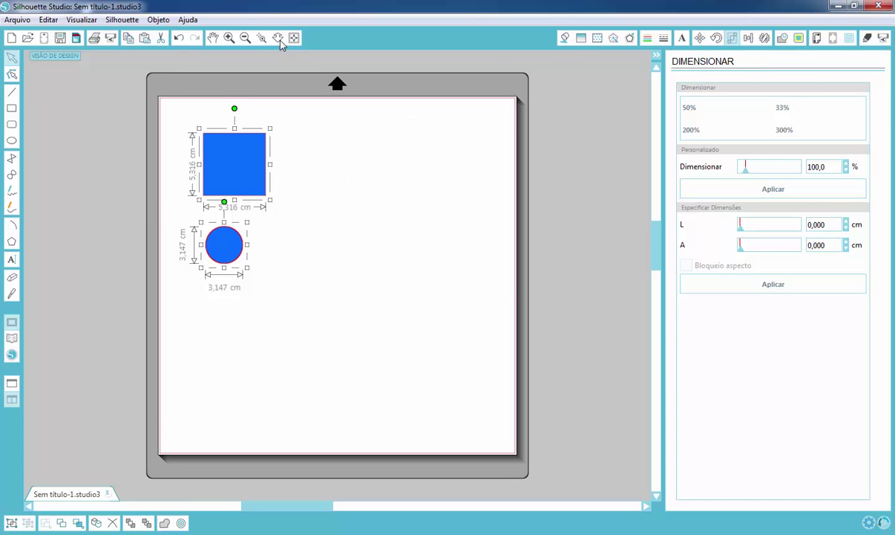
{"action": "left_click", "coordinate": [261, 38]}
{"action": "left_click_drag", "start_coordinate": [152, 120], "coordinate": [397, 344]}
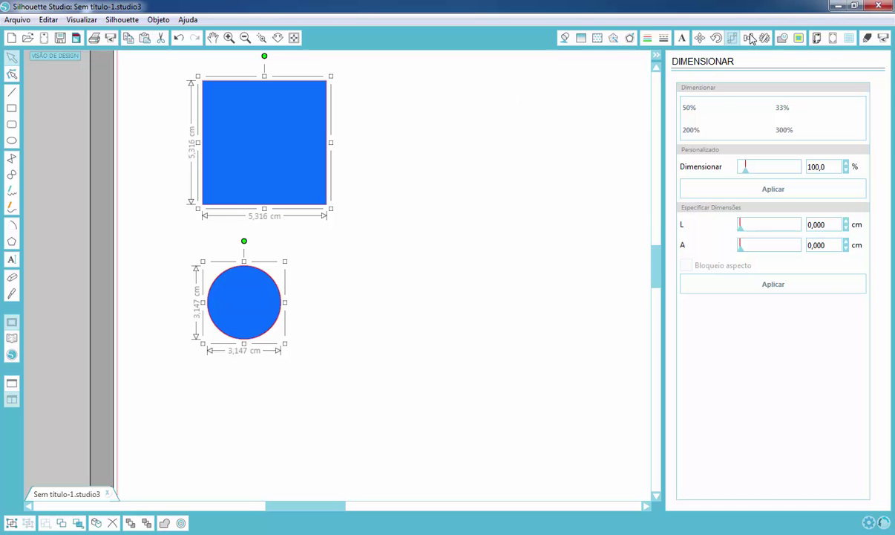
{"action": "left_click", "coordinate": [700, 38]}
{"action": "left_click", "coordinate": [754, 112]}
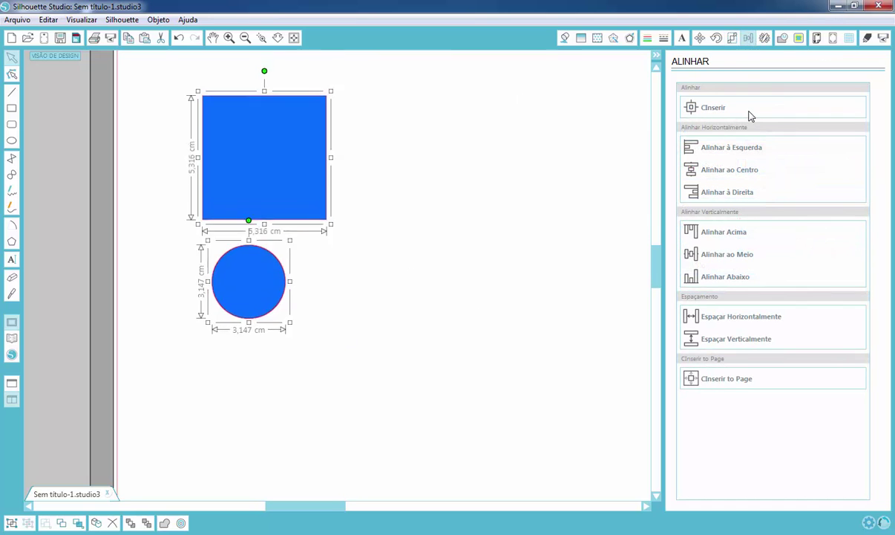
{"action": "left_click", "coordinate": [468, 193]}
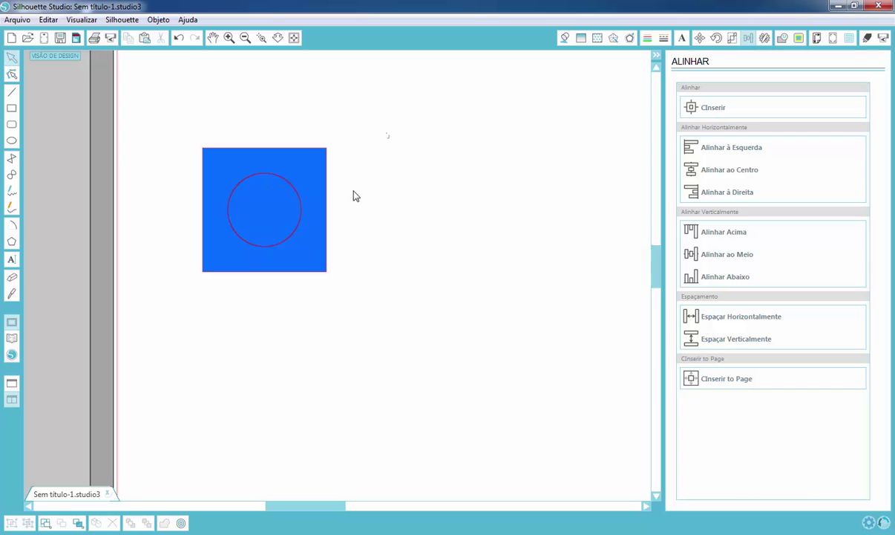
- Fill the circle with white sampled from the empty page with the eyedropper, and undo the resampling of the square's blue
{"action": "left_click_drag", "start_coordinate": [389, 132], "coordinate": [220, 269]}
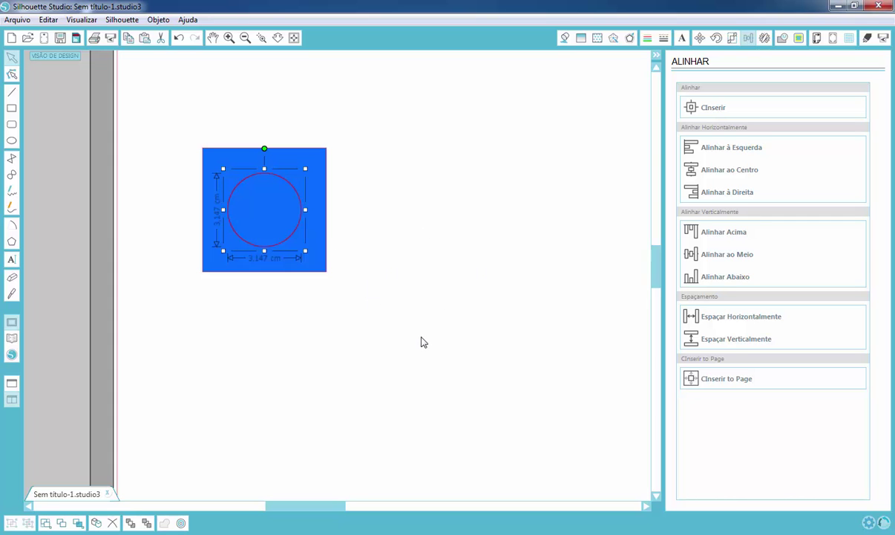
{"action": "key", "text": "i"}
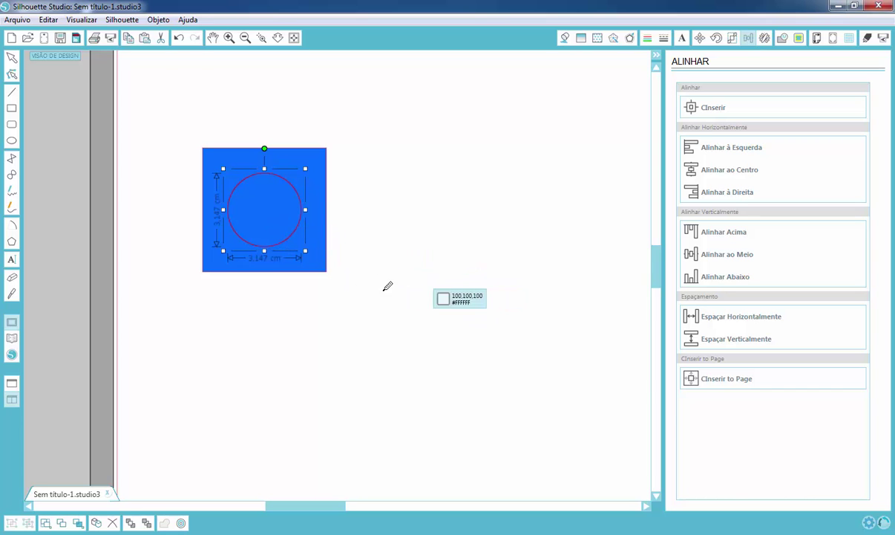
{"action": "left_click", "coordinate": [307, 240]}
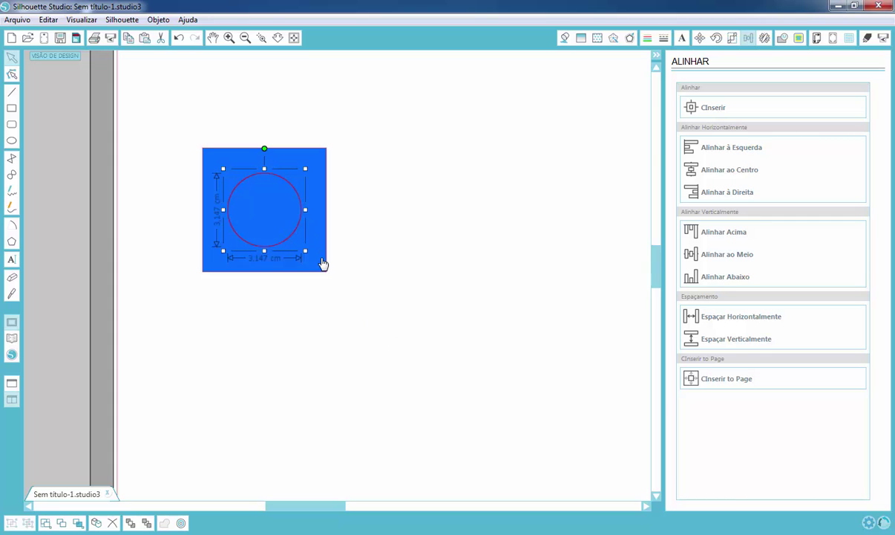
{"action": "left_click", "coordinate": [414, 289]}
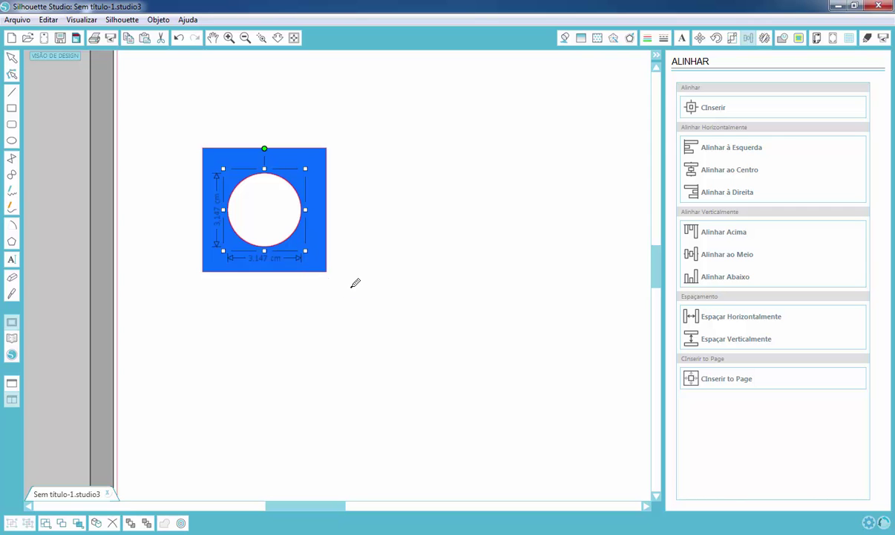
{"action": "left_click", "coordinate": [318, 261]}
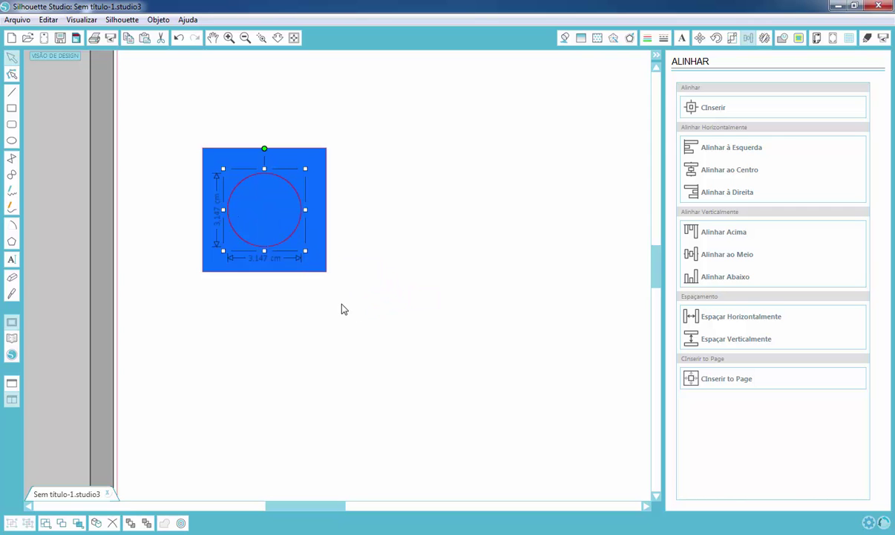
{"action": "key", "text": "ctrl+z"}
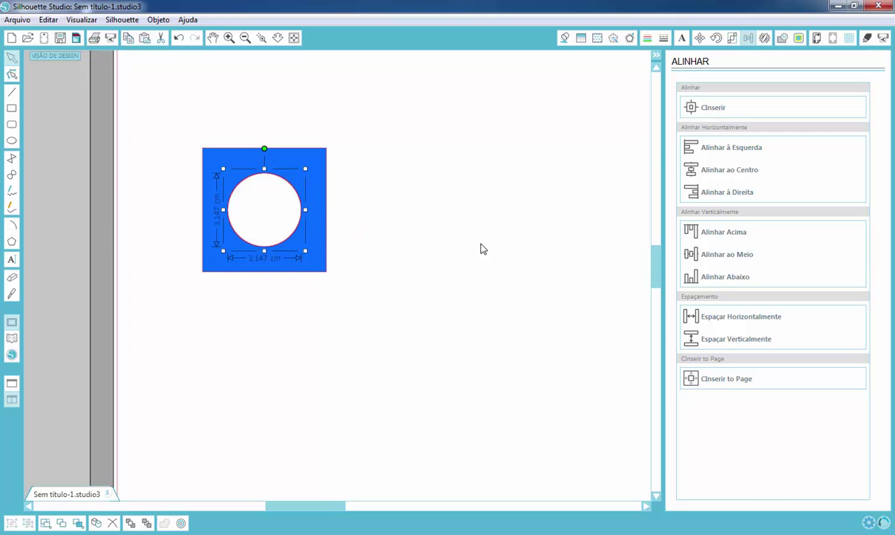
- Resample the circle's fill with the fill colour eyedropper, first from the blue square and again from the white page
{"action": "left_click", "coordinate": [564, 38]}
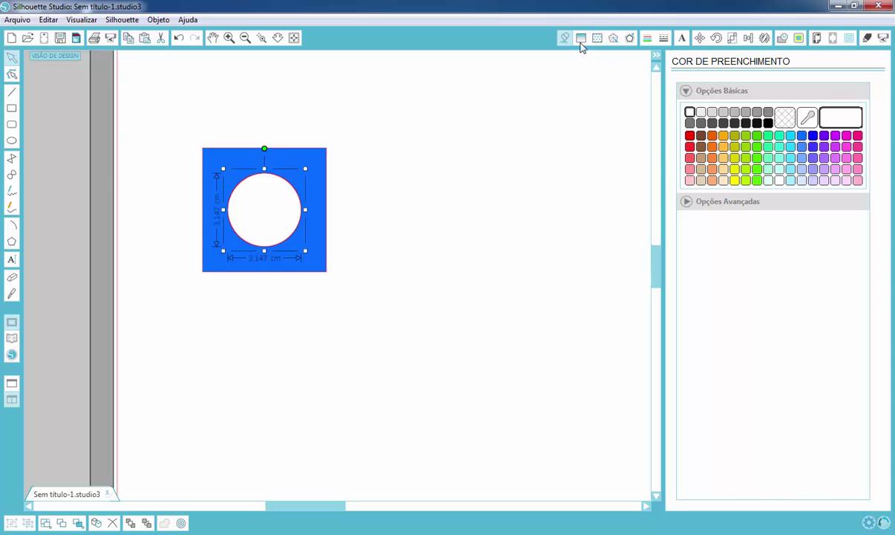
{"action": "left_click", "coordinate": [809, 118]}
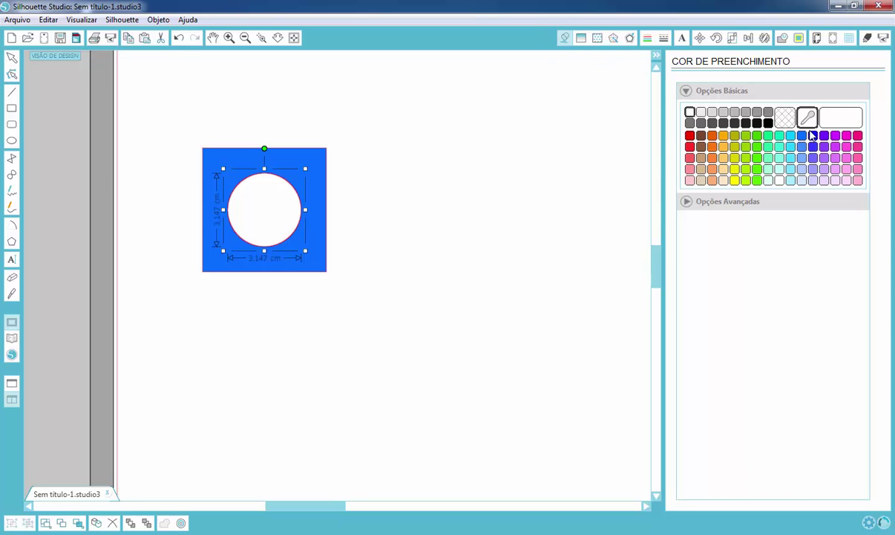
{"action": "left_click", "coordinate": [323, 155]}
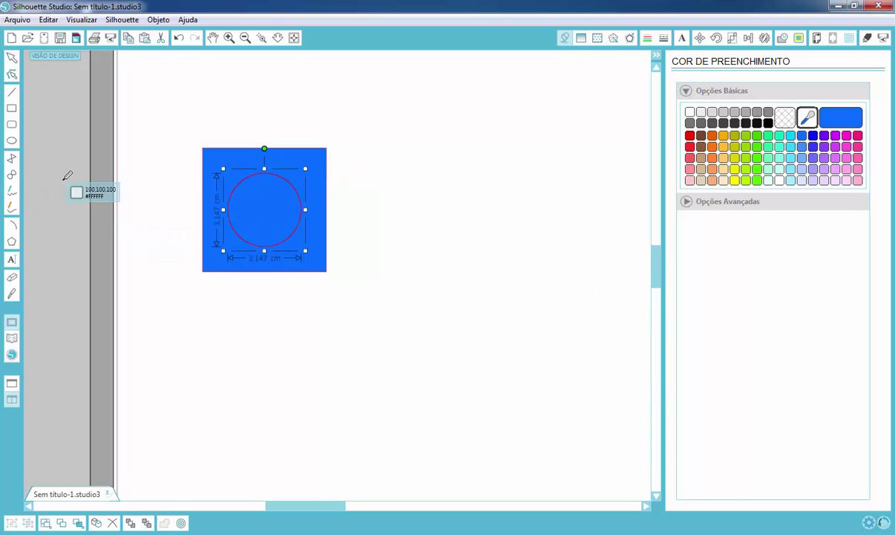
{"action": "left_click", "coordinate": [445, 149]}
{"action": "left_click", "coordinate": [806, 120]}
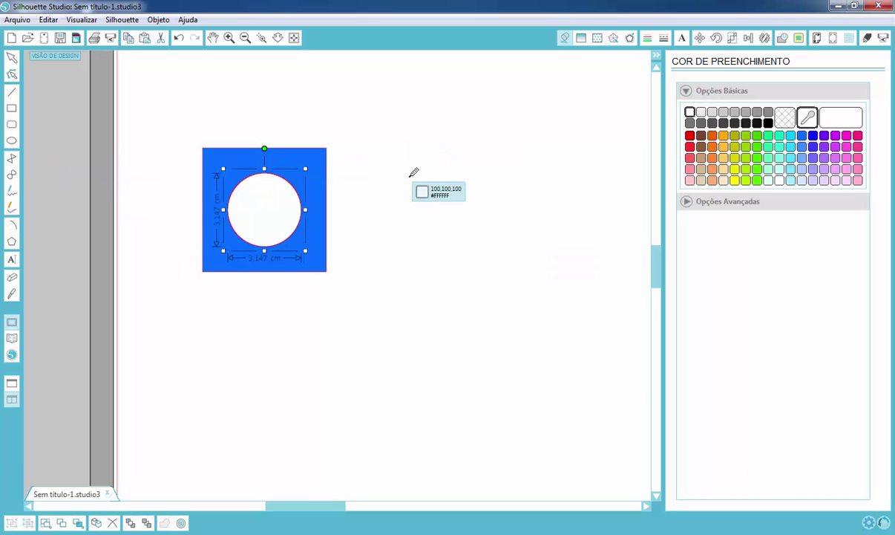
{"action": "left_click", "coordinate": [427, 156]}
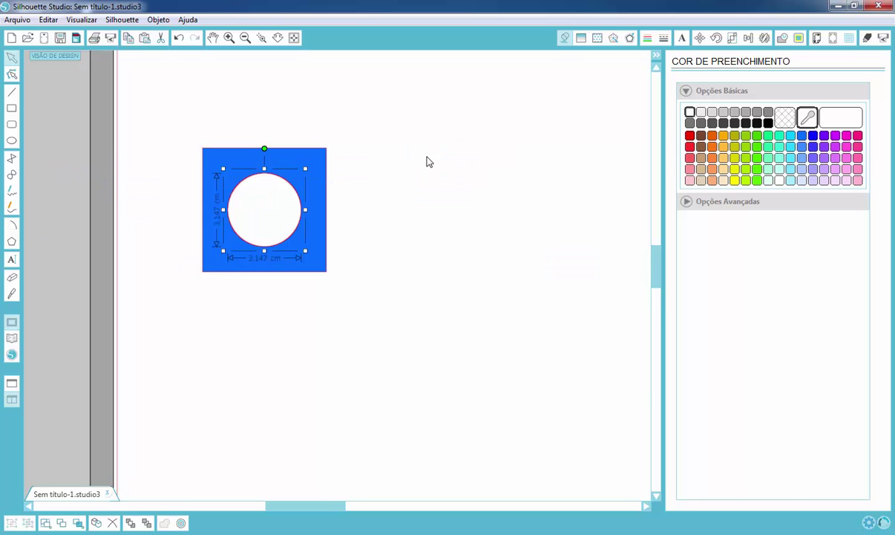
{"action": "left_click", "coordinate": [807, 117]}
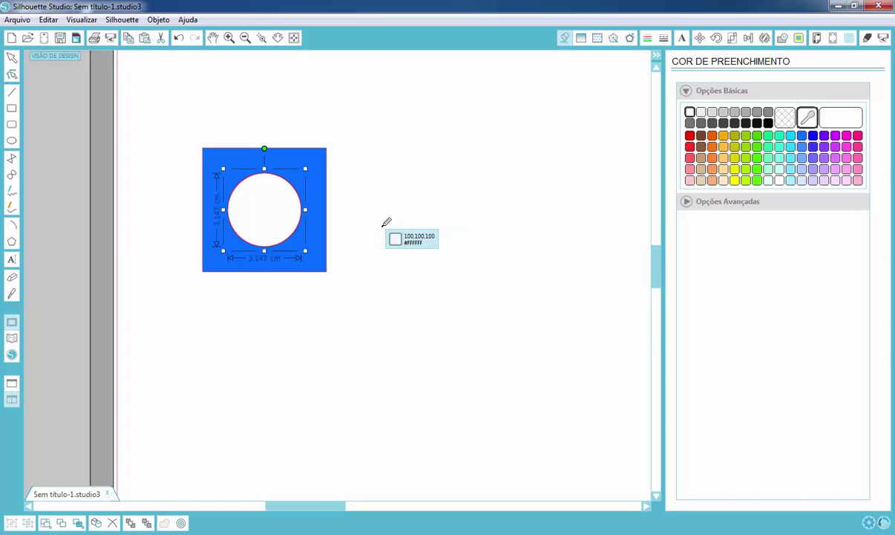
{"action": "key", "text": "Escape"}
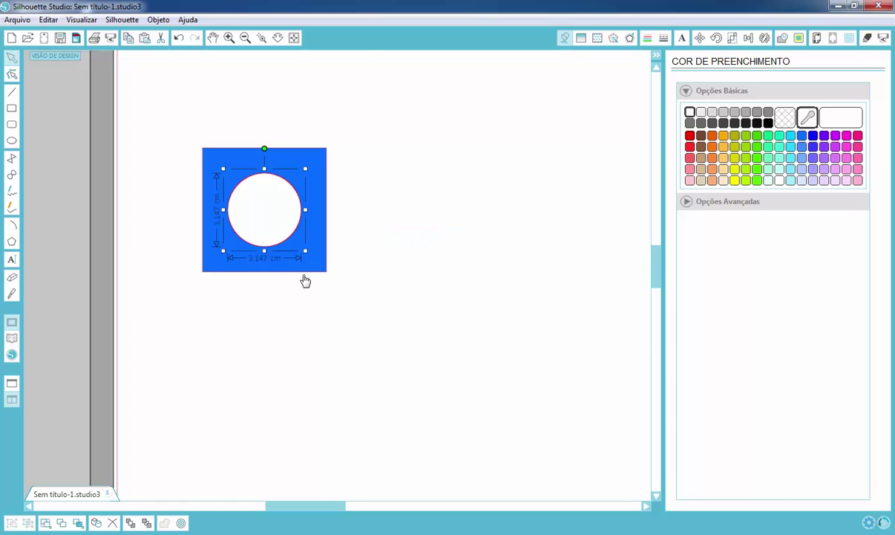
- Enlarge the white circle to about 3.8 cm and shrink the blue square to about 5 cm, keeping both centres in place
{"action": "left_click", "coordinate": [456, 287]}
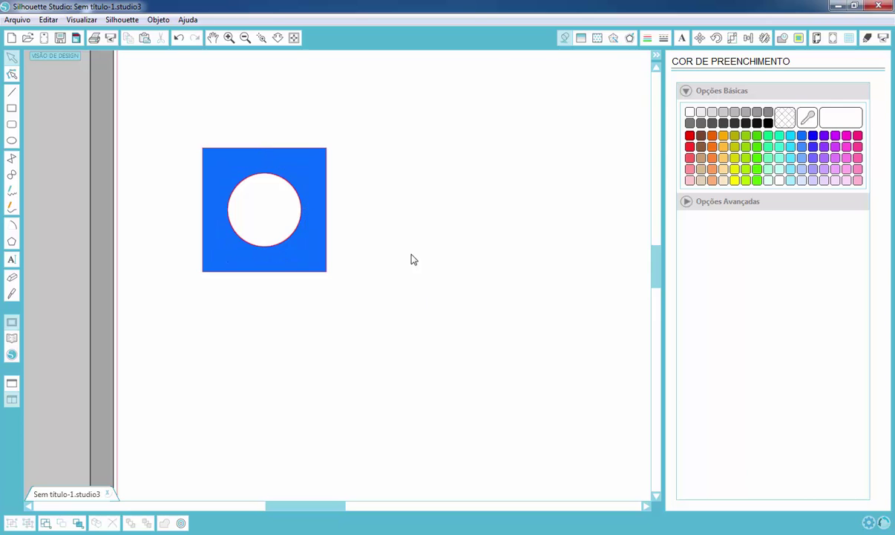
{"action": "left_click_drag", "start_coordinate": [177, 132], "coordinate": [401, 320]}
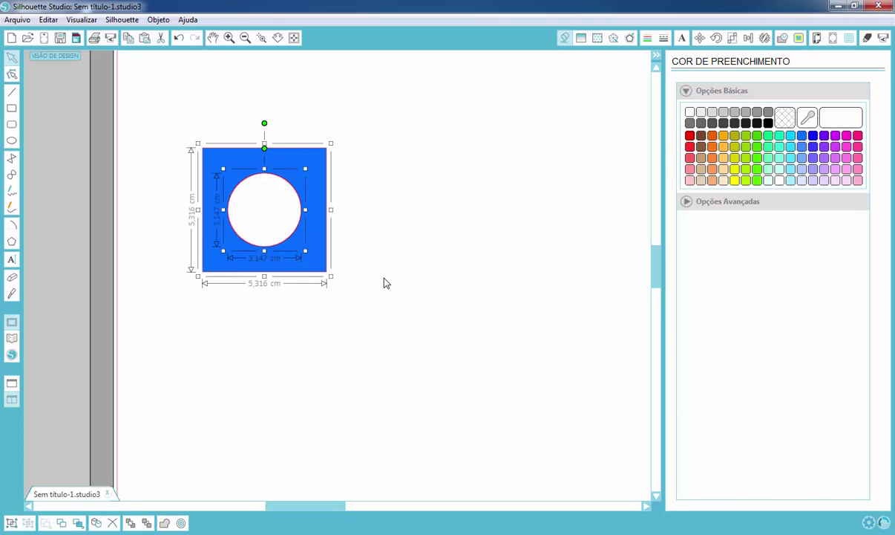
{"action": "left_click", "coordinate": [362, 261]}
{"action": "left_click", "coordinate": [287, 245]}
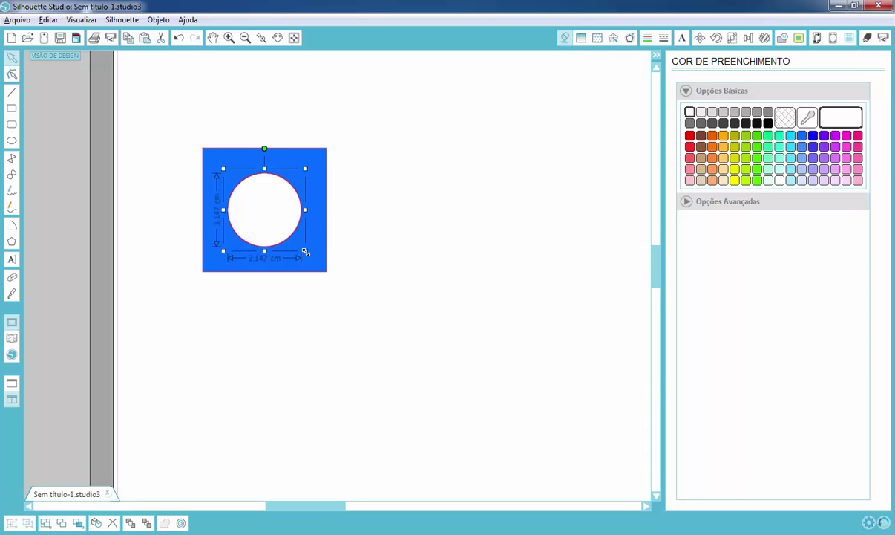
{"action": "mouse_move", "coordinate": [305, 252]}
{"action": "left_mouse_down"}
{"action": "mouse_move", "coordinate": [324, 265]}
{"action": "mouse_move", "coordinate": [301, 254]}
{"action": "mouse_move", "coordinate": [313, 262]}
{"action": "left_mouse_up"}
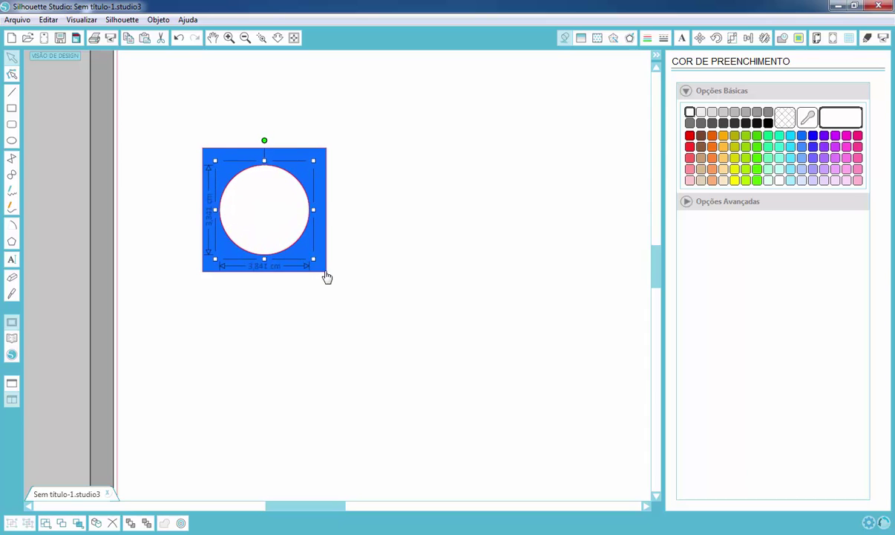
{"action": "left_click", "coordinate": [324, 272]}
{"action": "mouse_move", "coordinate": [331, 276]}
{"action": "left_mouse_down"}
{"action": "mouse_move", "coordinate": [351, 303]}
{"action": "mouse_move", "coordinate": [320, 280]}
{"action": "left_mouse_up"}
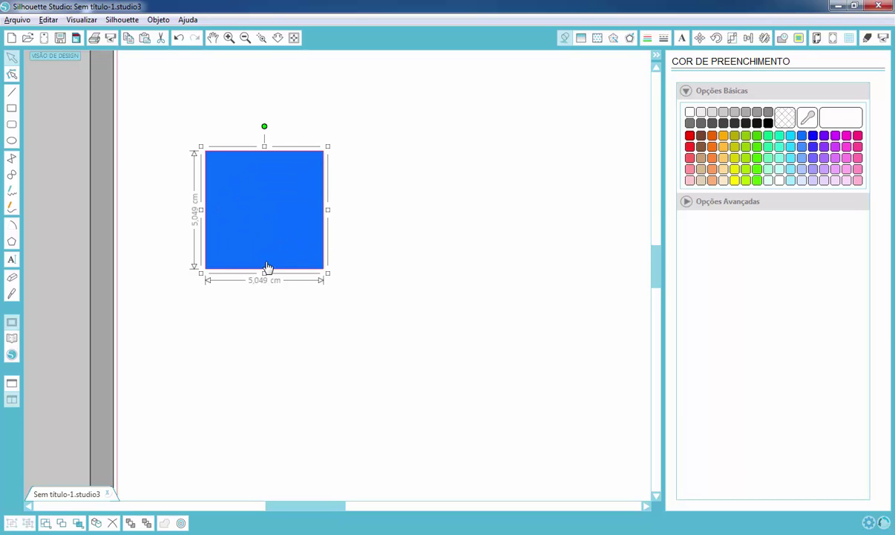
- Place three plain copies of the blue square, one beside the square with the circle and two below
{"action": "left_click_drag", "start_coordinate": [278, 260], "coordinate": [418, 256]}
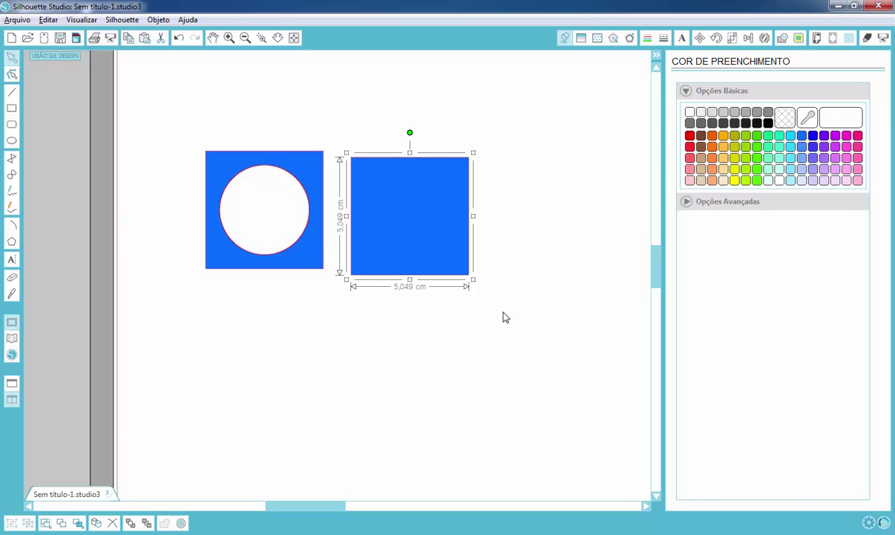
{"action": "left_click_drag", "start_coordinate": [427, 236], "coordinate": [477, 378]}
{"action": "left_click", "coordinate": [560, 447]}
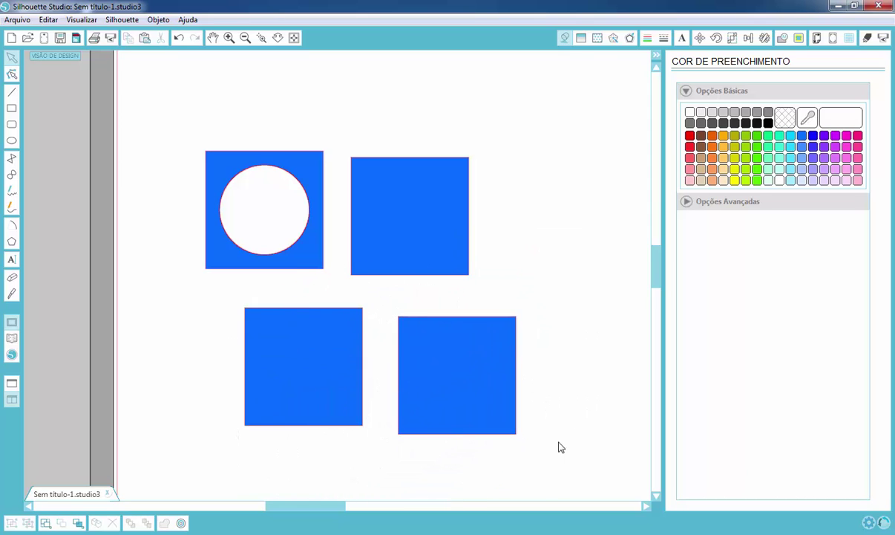
- Delete the three plain blue square copies, keeping the square that carries the white circle
{"action": "left_click_drag", "start_coordinate": [552, 478], "coordinate": [176, 279]}
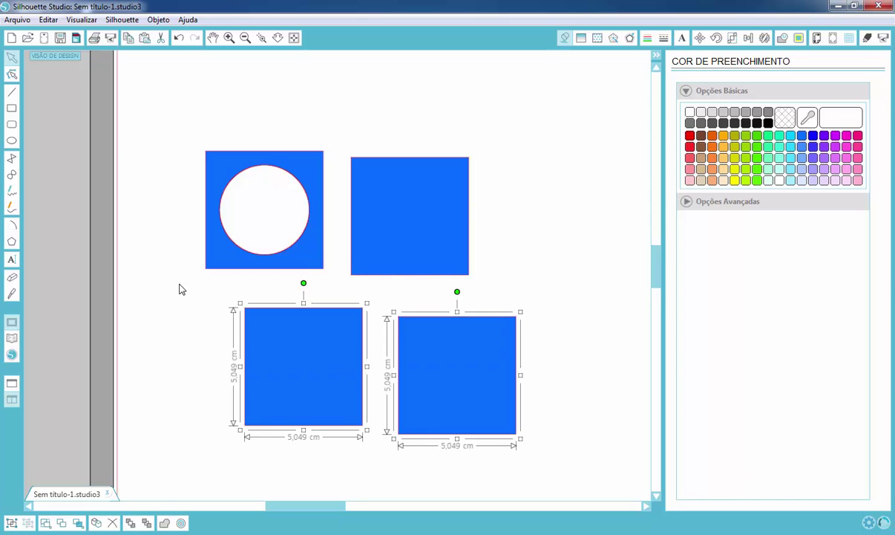
{"action": "key", "text": "Delete"}
{"action": "left_click", "coordinate": [383, 244]}
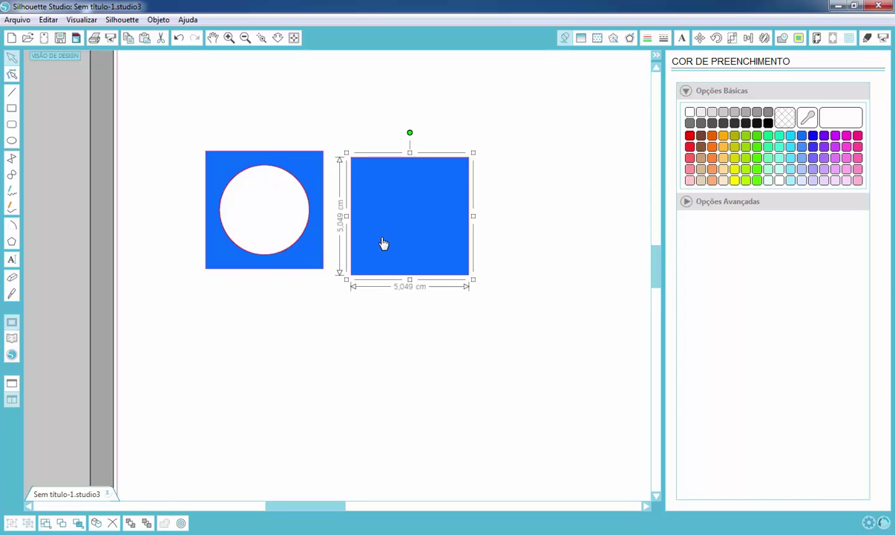
{"action": "key", "text": "Delete"}
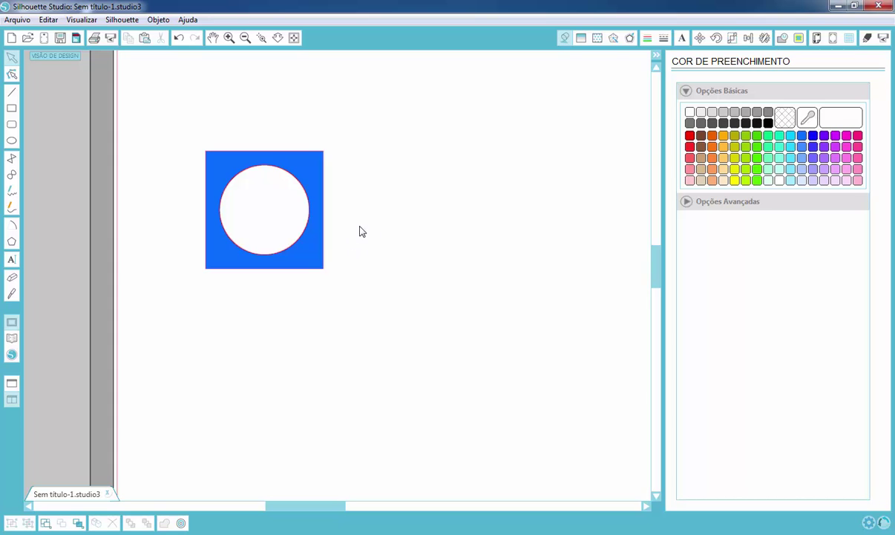
- Examine the copy, paste and duplicate commands offered for the square alone, the empty page, and both shapes selected together
{"action": "left_click", "coordinate": [305, 256]}
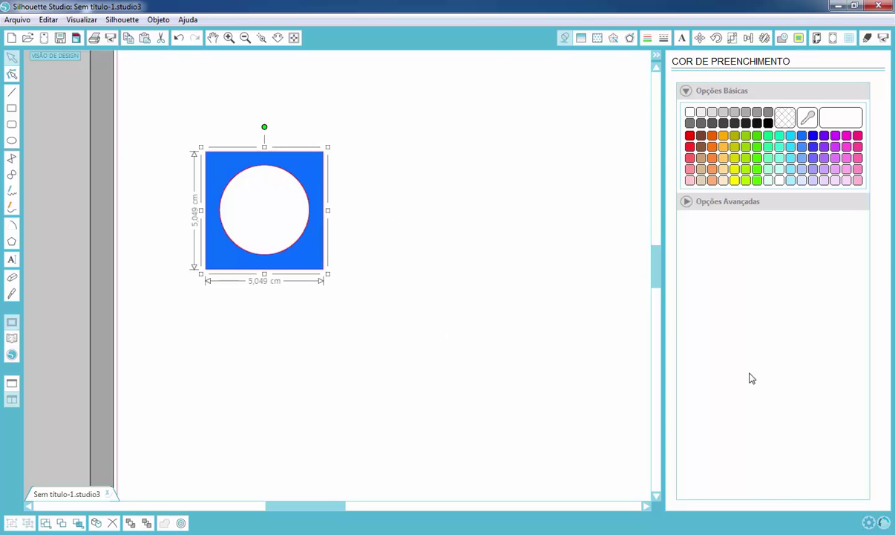
{"action": "right_click", "coordinate": [464, 303]}
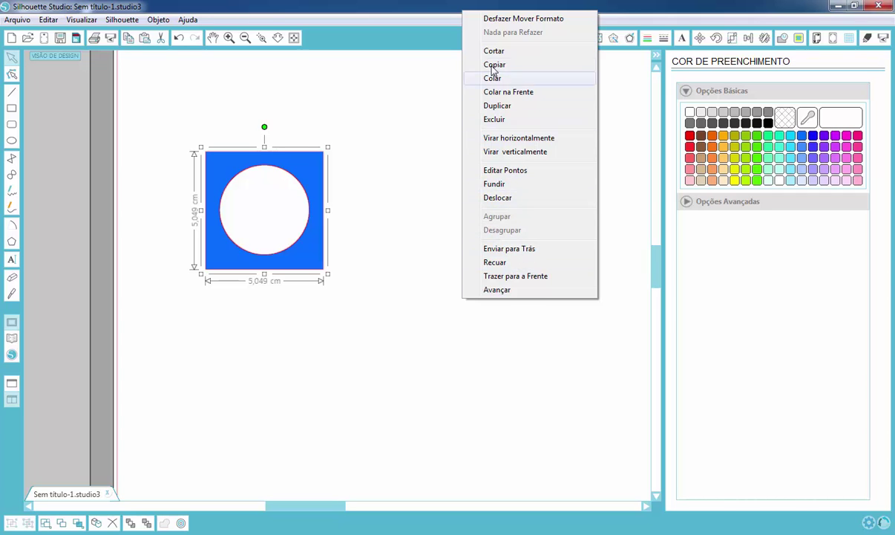
{"action": "left_click", "coordinate": [385, 223]}
{"action": "right_click", "coordinate": [385, 221]}
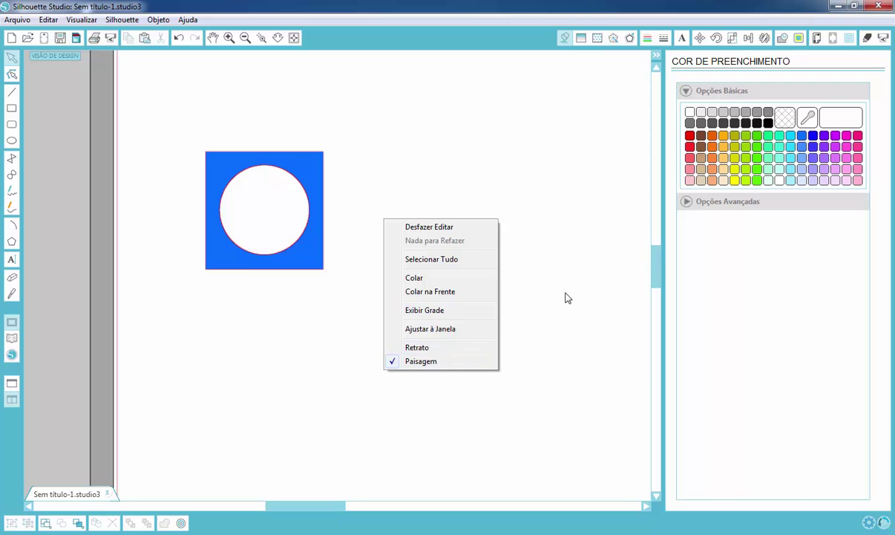
{"action": "left_click", "coordinate": [535, 278]}
{"action": "left_click_drag", "start_coordinate": [148, 123], "coordinate": [444, 387]}
{"action": "right_click", "coordinate": [412, 276]}
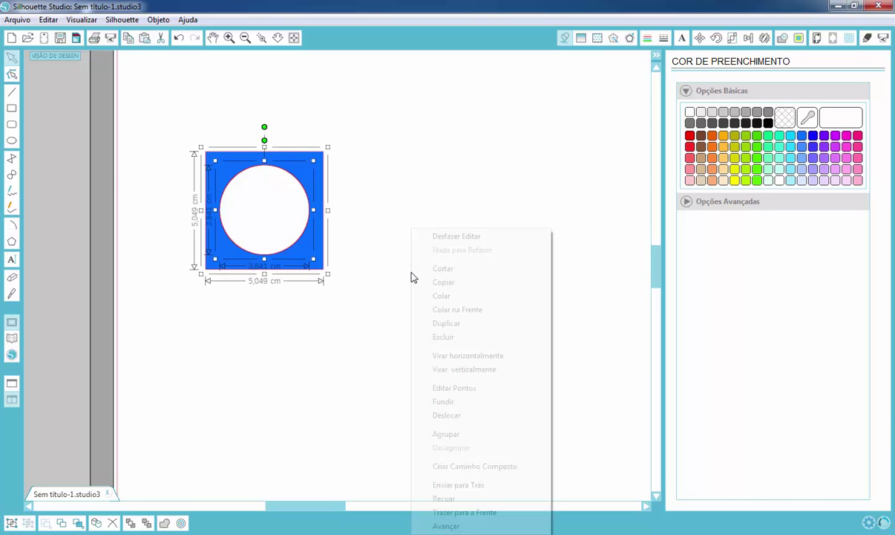
{"action": "right_click", "coordinate": [275, 228]}
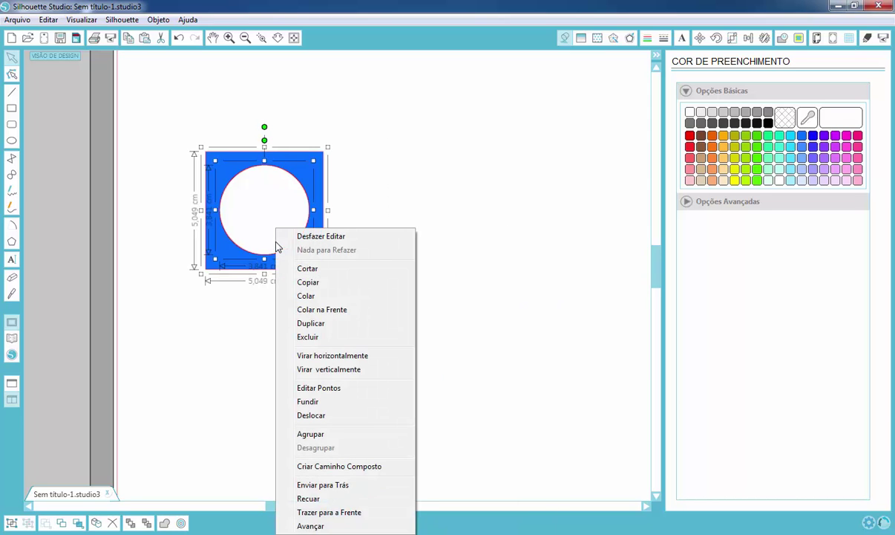
{"action": "right_click", "coordinate": [464, 223]}
{"action": "left_click", "coordinate": [384, 305]}
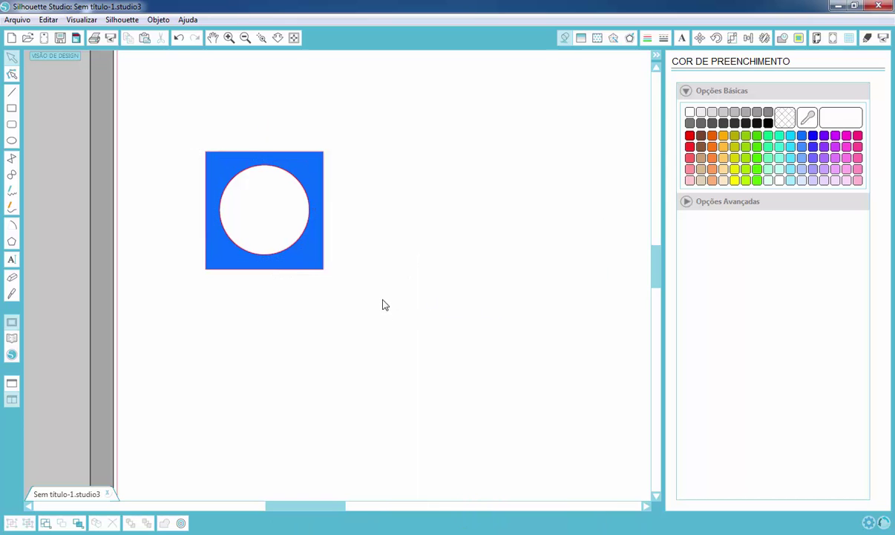
- Move the circle off the blue square, fill it red, and place it well below and to the right of the square
{"action": "left_click_drag", "start_coordinate": [287, 230], "coordinate": [259, 344]}
{"action": "left_click", "coordinate": [690, 135]}
{"action": "left_click", "coordinate": [262, 224]}
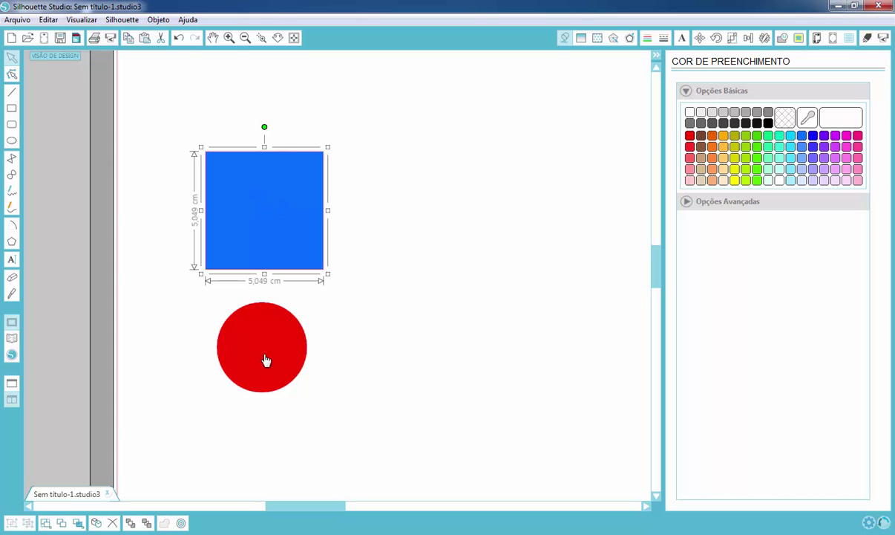
{"action": "left_click_drag", "start_coordinate": [266, 360], "coordinate": [558, 415]}
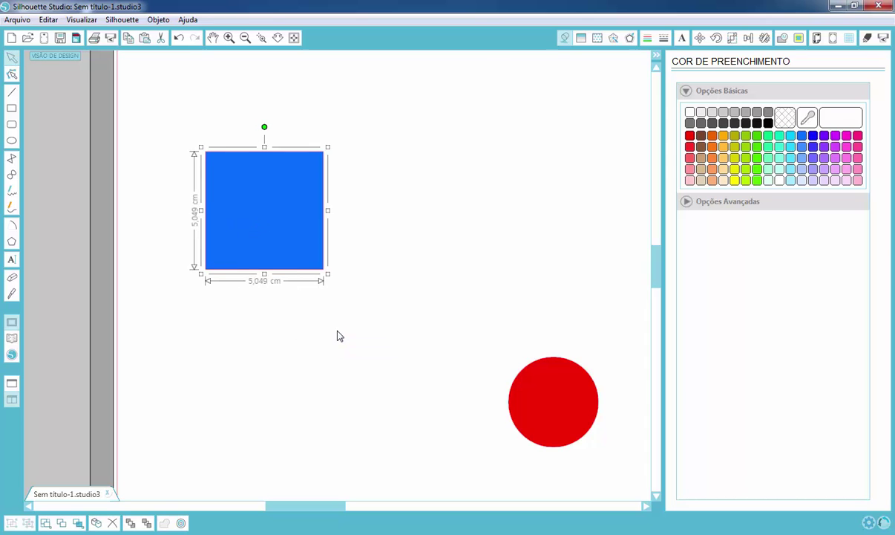
- Duplicate the blue square directly above itself so the two share an edge
{"action": "key", "text": "Up"}
{"action": "key", "text": "Up"}
{"action": "key", "text": "Up"}
{"action": "key", "text": "Up"}
{"action": "key", "text": "Up"}
{"action": "key", "text": "Up"}
{"action": "key", "text": "Up"}
{"action": "key", "text": "Up"}
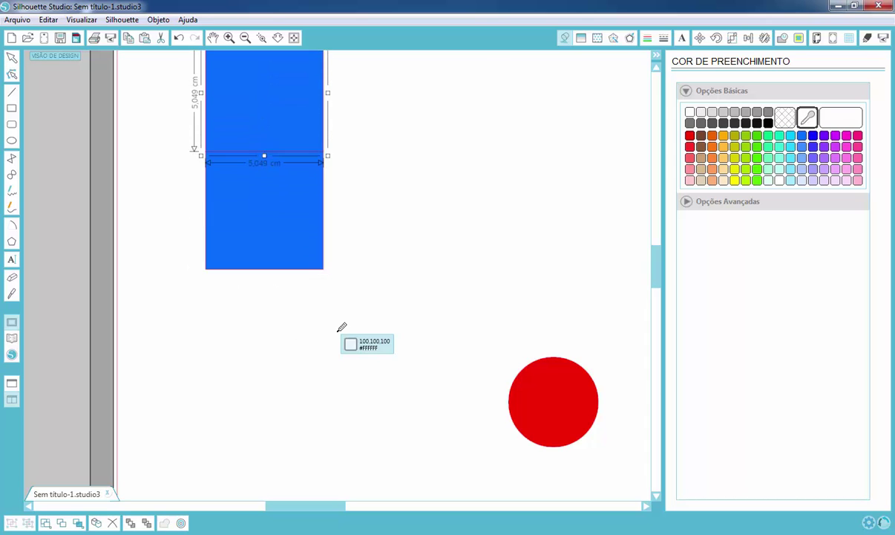
- Duplicate the blue square downward until a copy sits edge to edge below the original
{"action": "key", "text": "Down"}
{"action": "key", "text": "Down"}
{"action": "key", "text": "Down"}
{"action": "key", "text": "Down"}
{"action": "key", "text": "Down"}
{"action": "key", "text": "Down"}
{"action": "key", "text": "Down"}
{"action": "key", "text": "Down"}
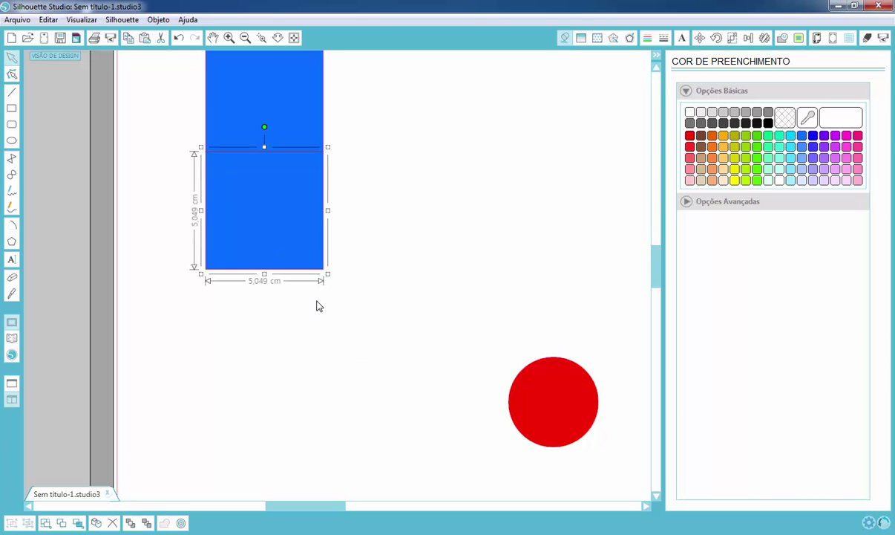
{"action": "key", "text": "Down"}
{"action": "key", "text": "Down"}
{"action": "key", "text": "Down"}
{"action": "key", "text": "Down"}
{"action": "key", "text": "Down"}
{"action": "key", "text": "Down"}
{"action": "key", "text": "Down"}
{"action": "key", "text": "Down"}
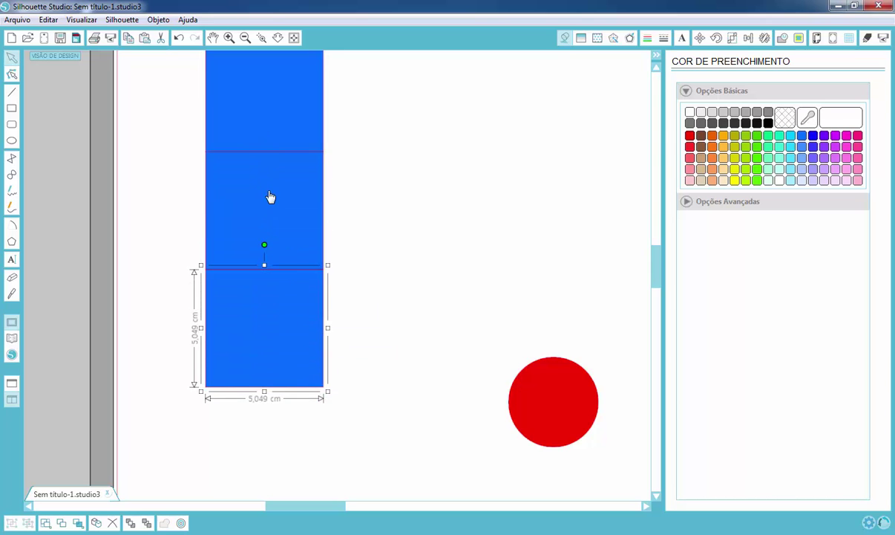
- Copy the middle blue square of the column to its right side, edges touching
{"action": "left_click", "coordinate": [271, 196]}
{"action": "key", "text": "ctrl+c"}
{"action": "key", "text": "ctrl+v"}
{"action": "key", "text": "Right"}
{"action": "key", "text": "Right"}
{"action": "key", "text": "Right"}
{"action": "key", "text": "Right"}
{"action": "key", "text": "Right"}
{"action": "key", "text": "Right"}
{"action": "key", "text": "Right"}
{"action": "key", "text": "Right"}
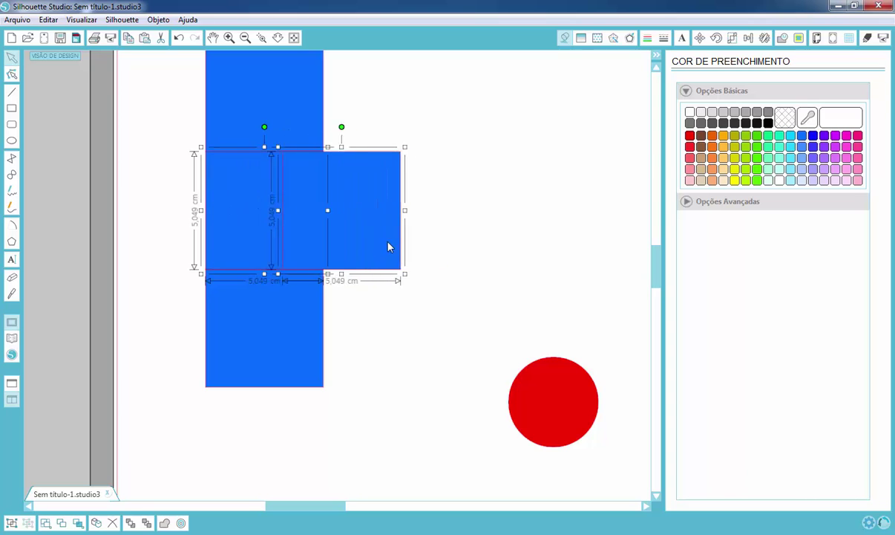
- Copy the middle blue square to its left side, edges touching, to complete the cross of squares
{"action": "left_click", "coordinate": [252, 253]}
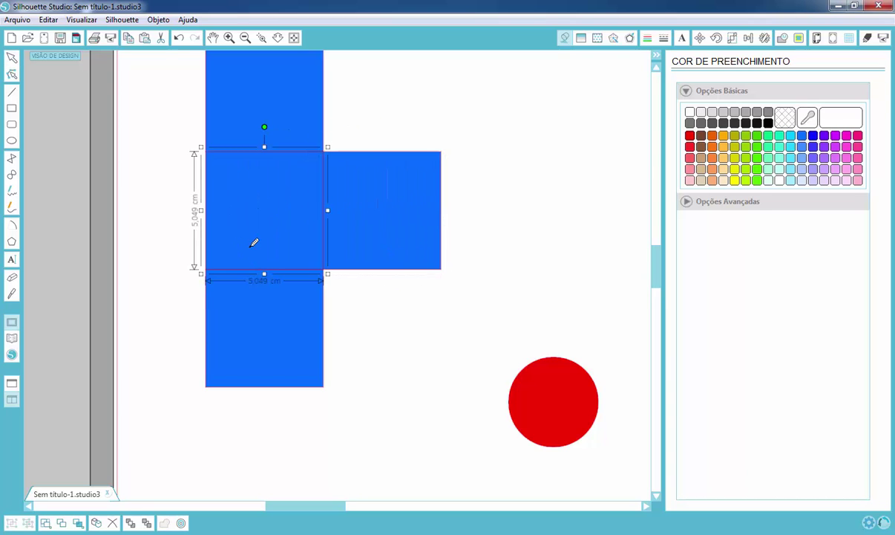
{"action": "key", "text": "ctrl+c"}
{"action": "key", "text": "ctrl+v"}
{"action": "key", "text": "Left"}
{"action": "key", "text": "Left"}
{"action": "key", "text": "Left"}
{"action": "key", "text": "Left"}
{"action": "key", "text": "Left"}
{"action": "key", "text": "Left"}
{"action": "key", "text": "Left"}
{"action": "key", "text": "Left"}
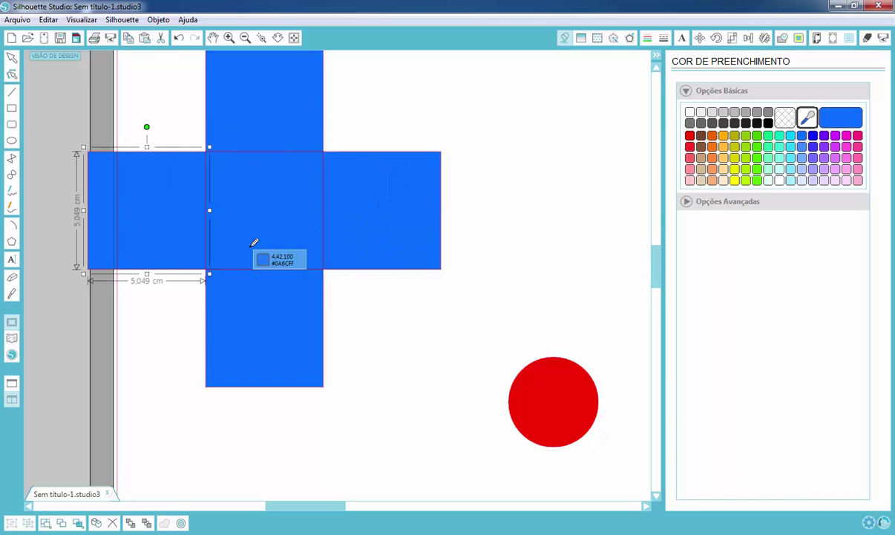
- Delete the four square copies below, right, left and above the central blue square
{"action": "left_click", "coordinate": [374, 396]}
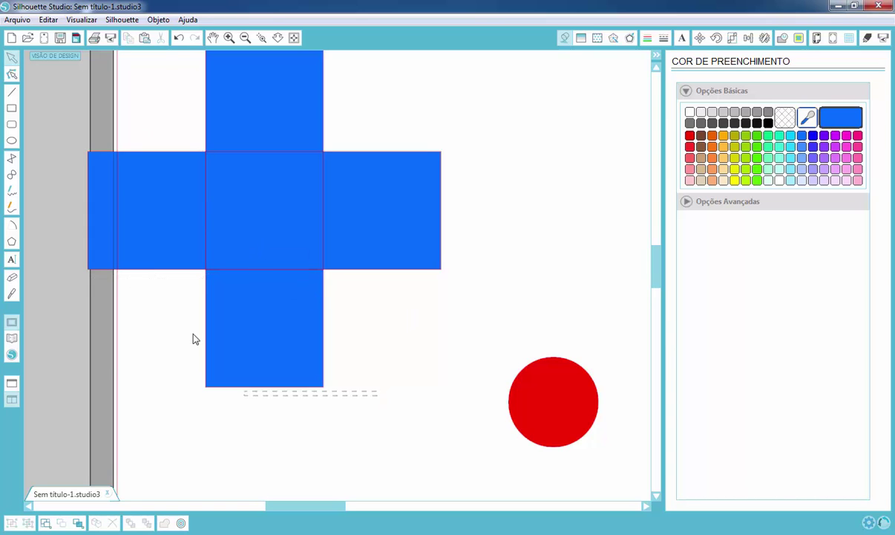
{"action": "left_click", "coordinate": [215, 312]}
{"action": "key", "text": "Delete"}
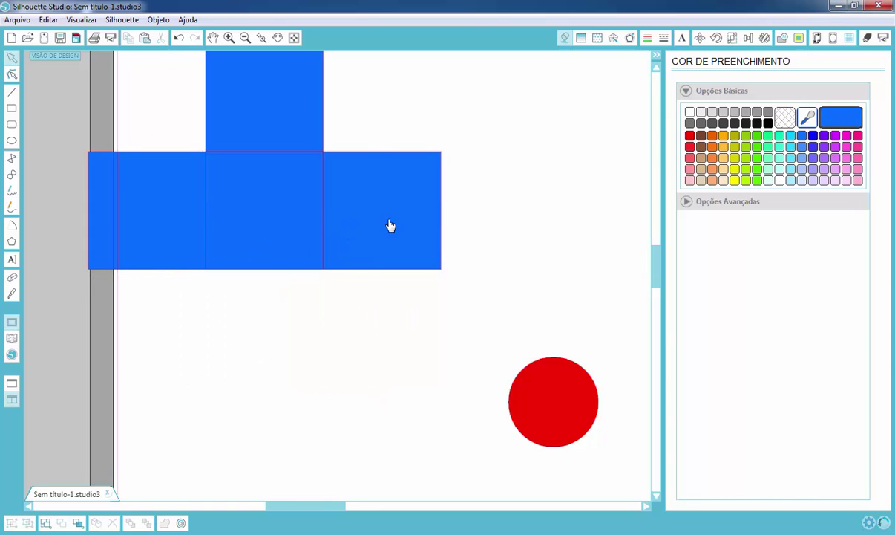
{"action": "left_click", "coordinate": [390, 225]}
{"action": "key", "text": "Delete"}
{"action": "left_click", "coordinate": [165, 246]}
{"action": "key", "text": "Delete"}
{"action": "left_click", "coordinate": [282, 112]}
{"action": "key", "text": "Delete"}
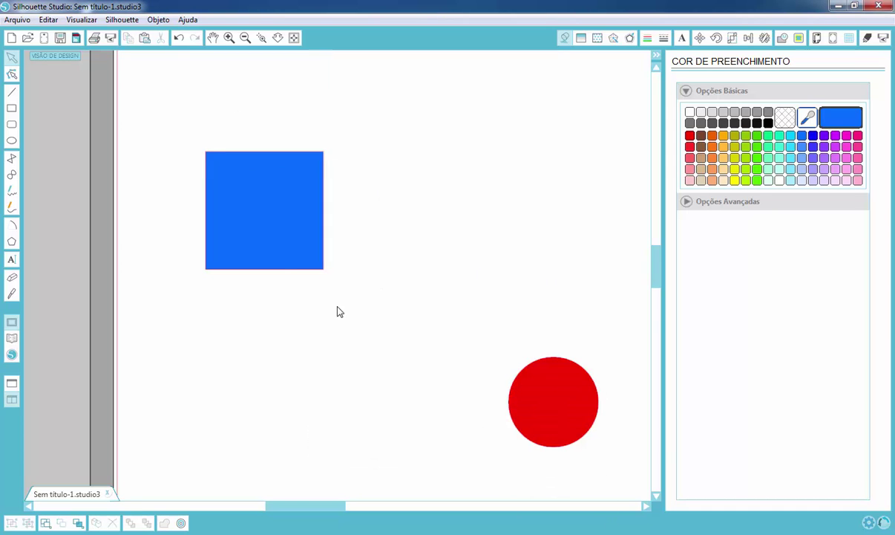
- Move the blue square slightly upward and duplicate it into a horizontal row of three adjoining squares
{"action": "left_click_drag", "start_coordinate": [269, 260], "coordinate": [262, 229]}
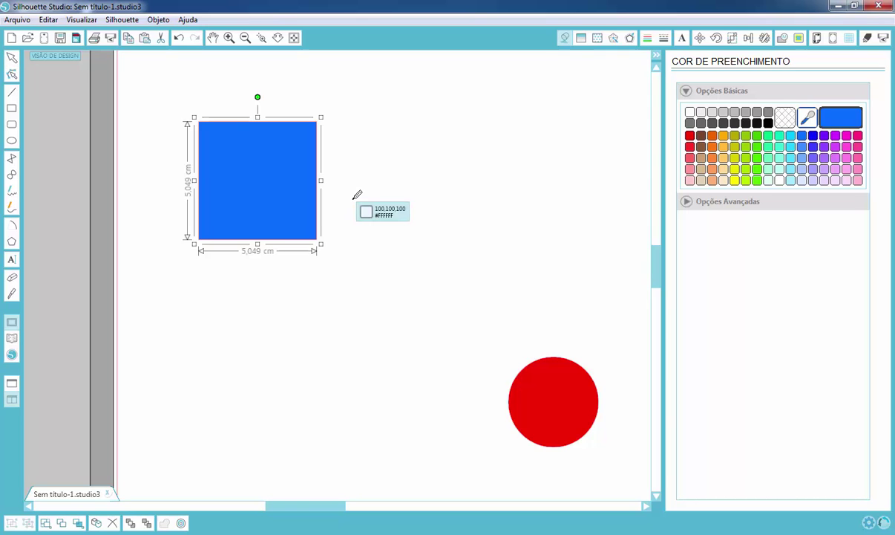
{"action": "key", "text": "ctrl+d"}
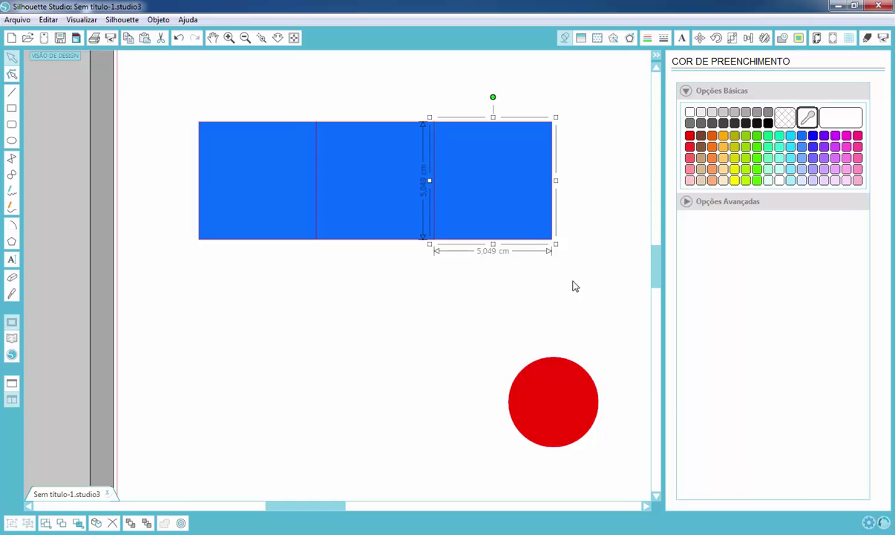
- Replace the row copies with two squares stacked below the original and two more extending rightward from the lowest one, forming an L
{"action": "left_click_drag", "start_coordinate": [572, 276], "coordinate": [294, 119]}
{"action": "key", "text": "Delete"}
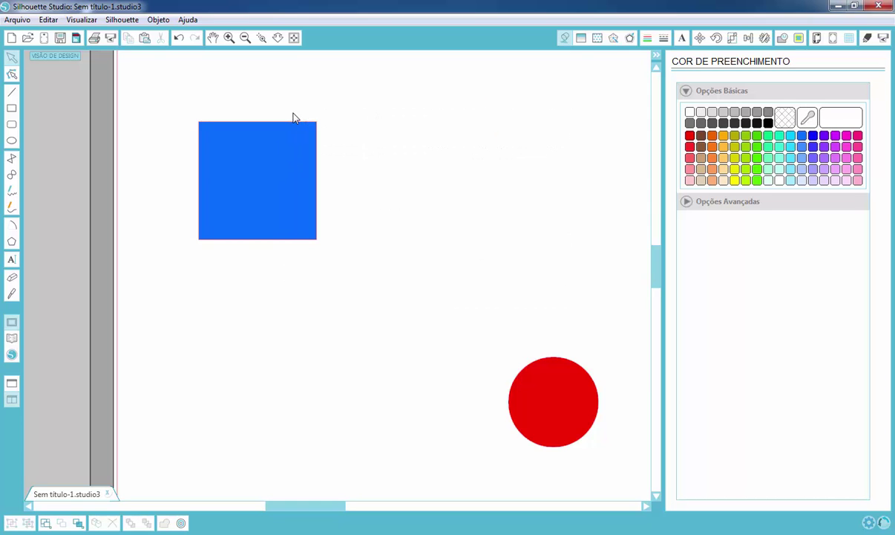
{"action": "left_click", "coordinate": [274, 187]}
{"action": "key", "text": "ctrl+d"}
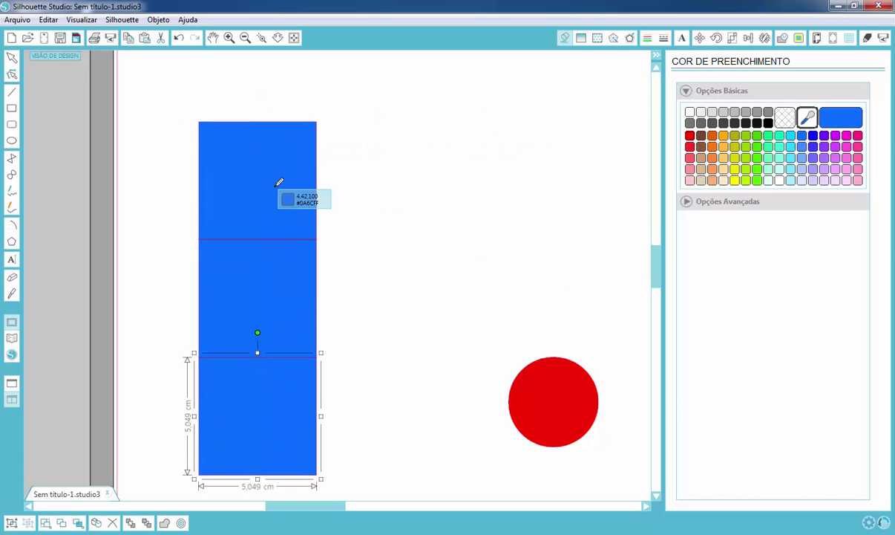
{"action": "key", "text": "ctrl+d"}
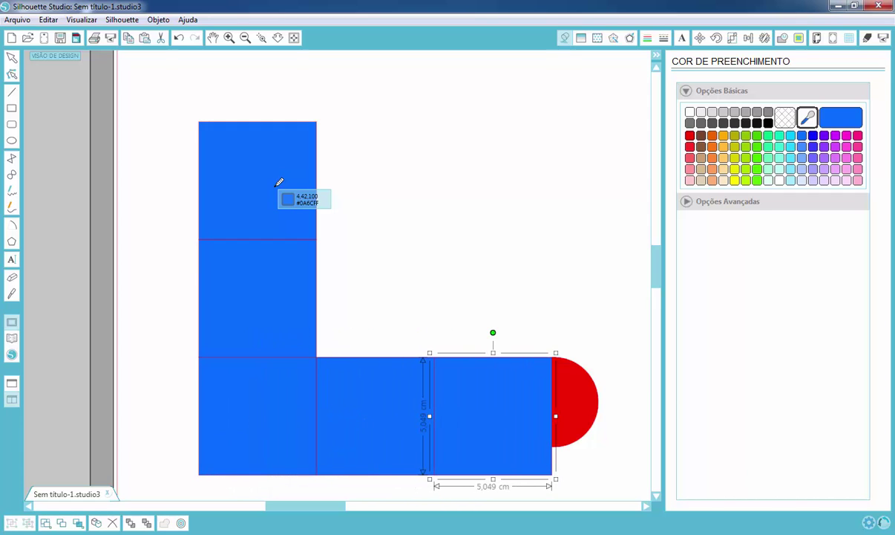
- Delete the four copies in the L-shaped arrangement, keeping only the uppermost blue square
{"action": "key", "text": "Escape"}
{"action": "left_click_drag", "start_coordinate": [483, 408], "coordinate": [419, 170]}
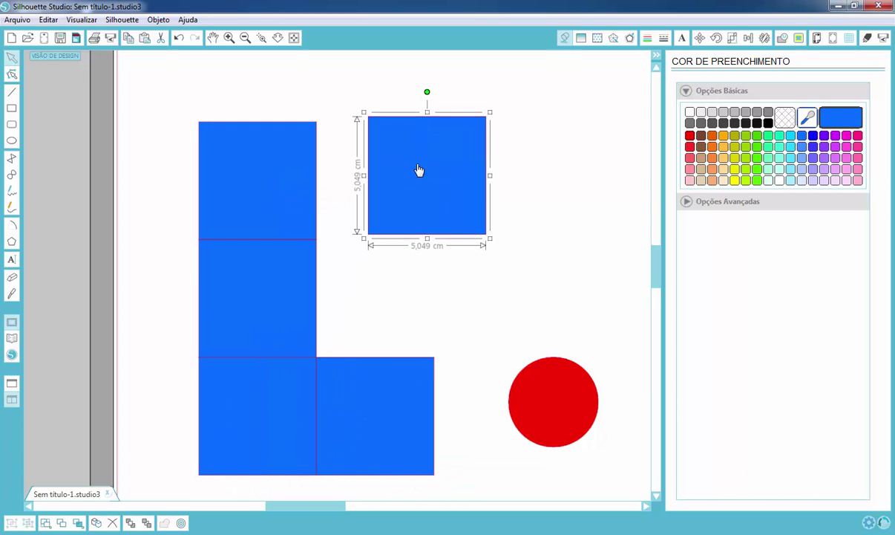
{"action": "key", "text": "Delete"}
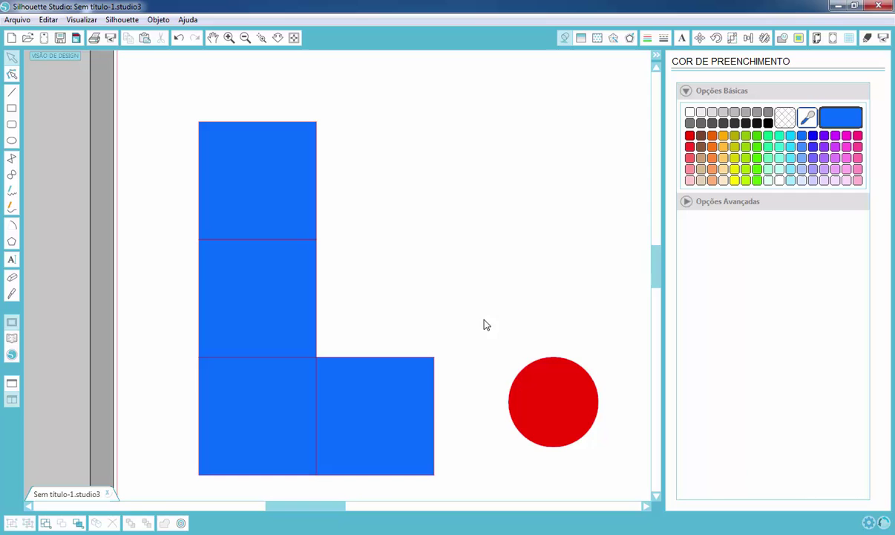
{"action": "left_click", "coordinate": [386, 438]}
{"action": "key", "text": "Delete"}
{"action": "left_click", "coordinate": [300, 434]}
{"action": "key", "text": "Delete"}
{"action": "left_click", "coordinate": [305, 349]}
{"action": "key", "text": "Delete"}
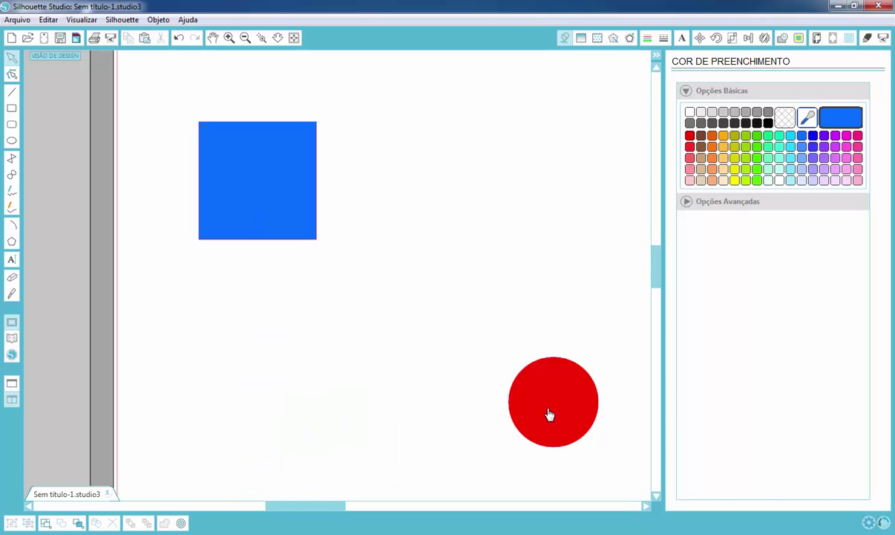
- Move the red circle beneath the blue square and shift the square so both are centred on each other horizontally
{"action": "left_click_drag", "start_coordinate": [549, 414], "coordinate": [262, 310]}
{"action": "left_click_drag", "start_coordinate": [301, 230], "coordinate": [270, 233]}
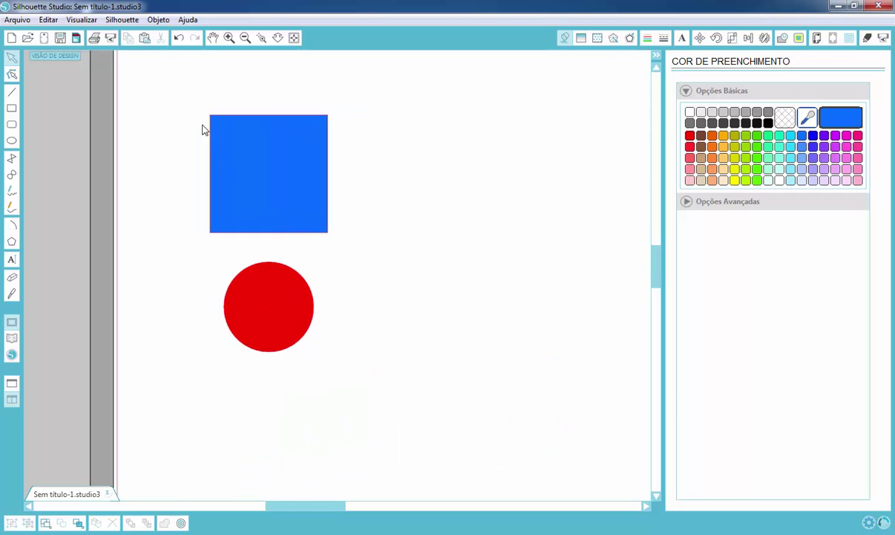
- Try duplicating the blue square and red circle together to their right, and delete the copies
{"action": "left_click_drag", "start_coordinate": [152, 86], "coordinate": [448, 419]}
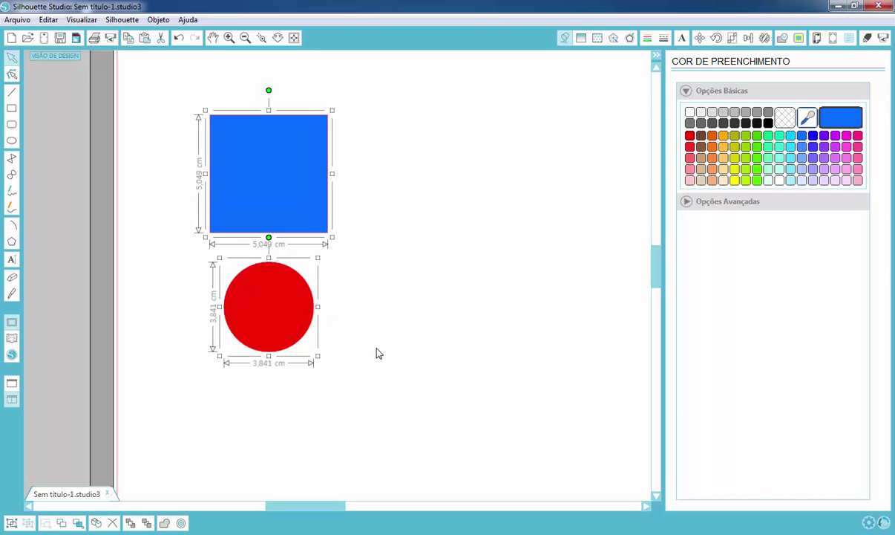
{"action": "key", "text": "ctrl+d"}
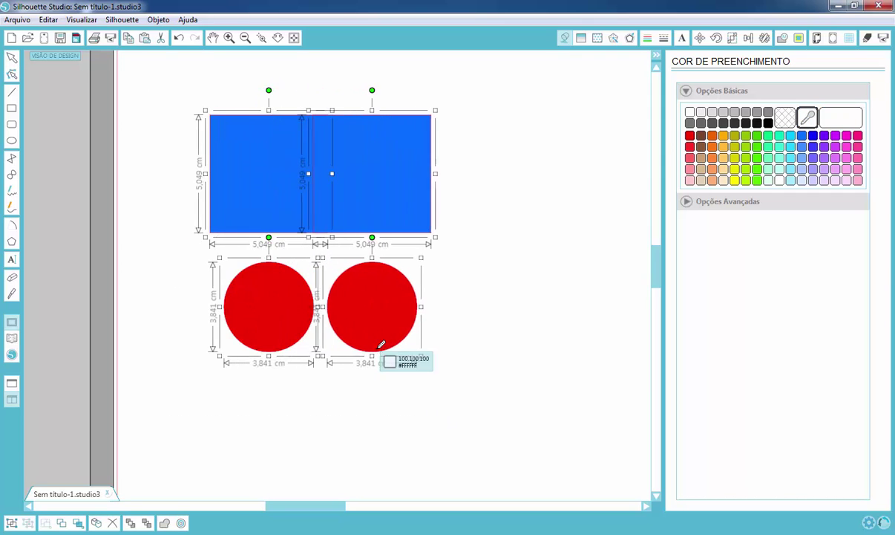
{"action": "key", "text": "Delete"}
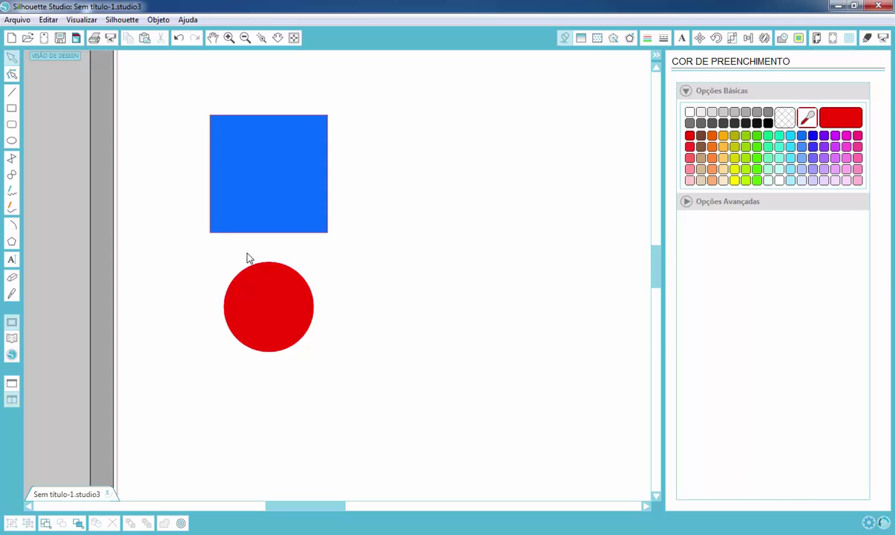
- Select the blue square and red circle together and duplicate the pair twice to the right, making three side-by-side sets
{"action": "left_click_drag", "start_coordinate": [186, 89], "coordinate": [380, 409]}
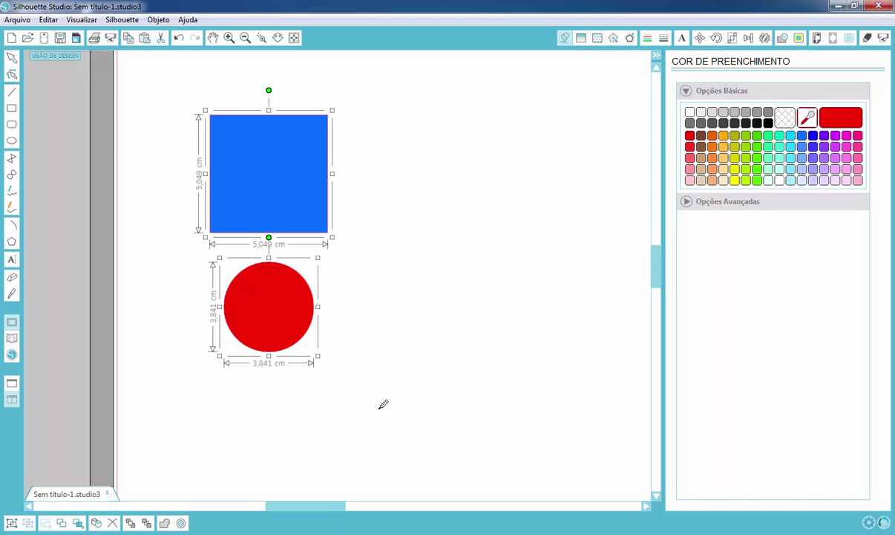
{"action": "key", "text": "ctrl+d"}
{"action": "key", "text": "ctrl+d"}
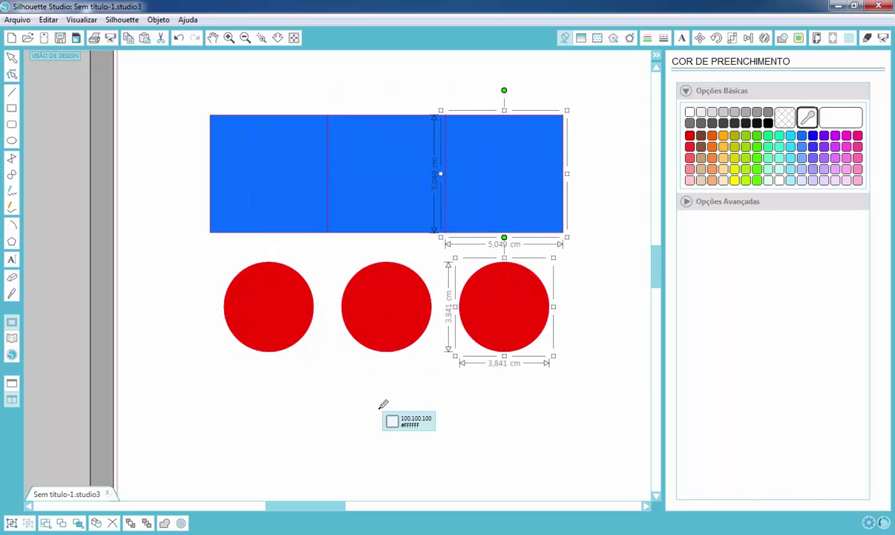
{"action": "key", "text": "Escape"}
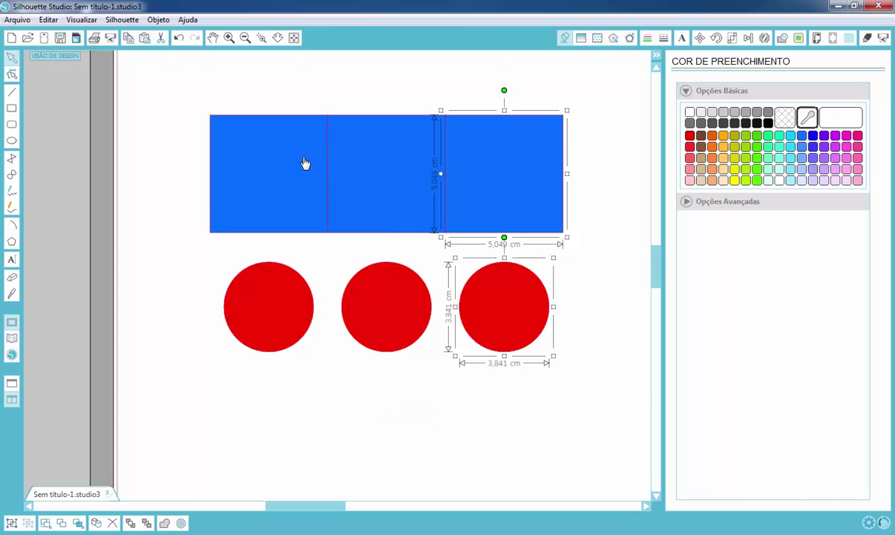
- Delete the two duplicated square-and-circle sets, keeping only the leftmost blue square and red circle
{"action": "left_click", "coordinate": [449, 406]}
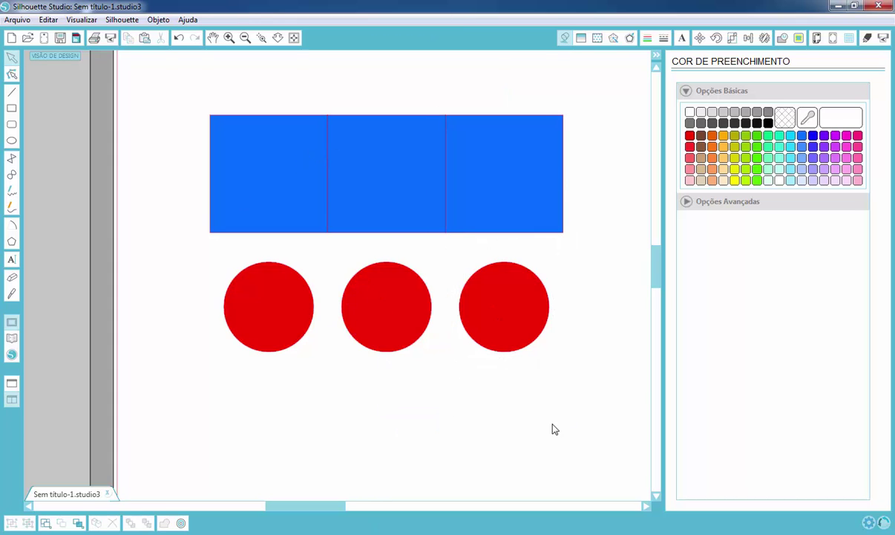
{"action": "left_click_drag", "start_coordinate": [568, 414], "coordinate": [315, 108]}
{"action": "key", "text": "Delete"}
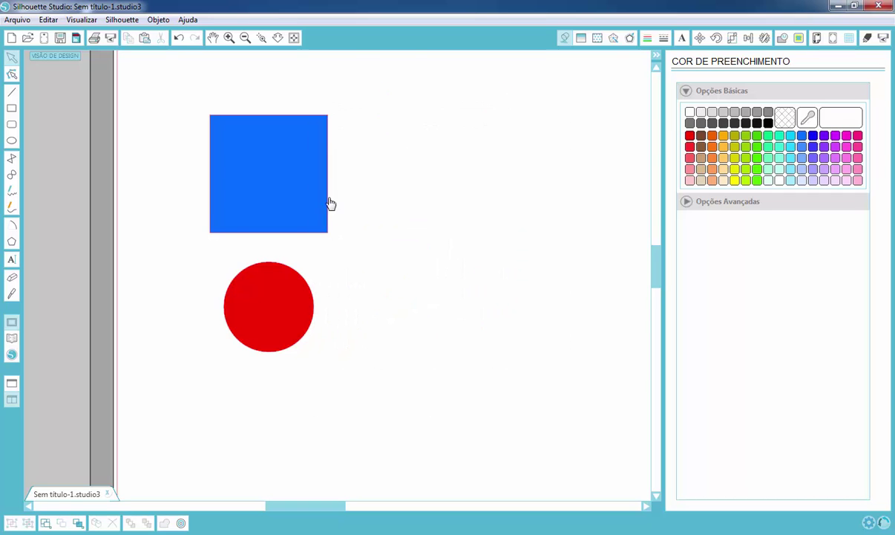
- Pan around the page, including with the Pan tool, to view the area holding the square and circle
{"action": "left_click_drag", "start_coordinate": [384, 210], "coordinate": [295, 265]}
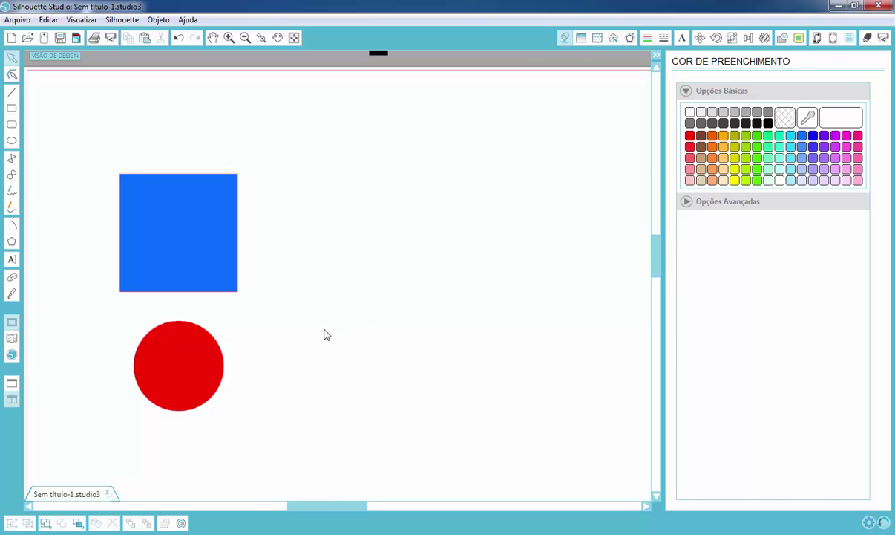
{"action": "left_click_drag", "start_coordinate": [282, 192], "coordinate": [304, 240]}
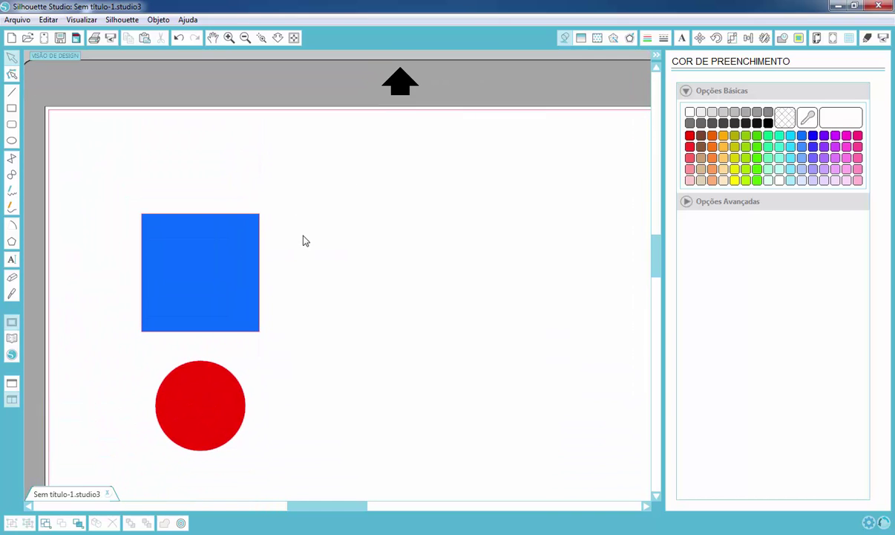
{"action": "left_click", "coordinate": [213, 40]}
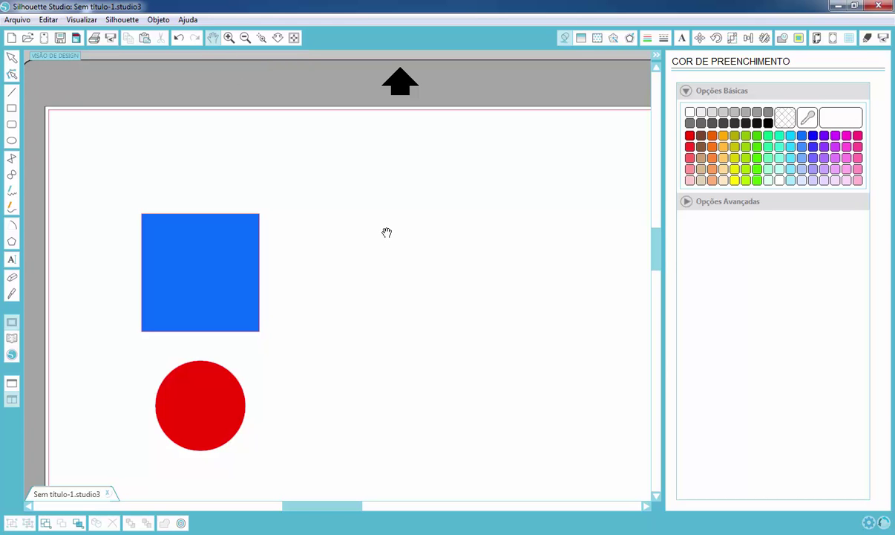
{"action": "left_click_drag", "start_coordinate": [384, 232], "coordinate": [461, 223]}
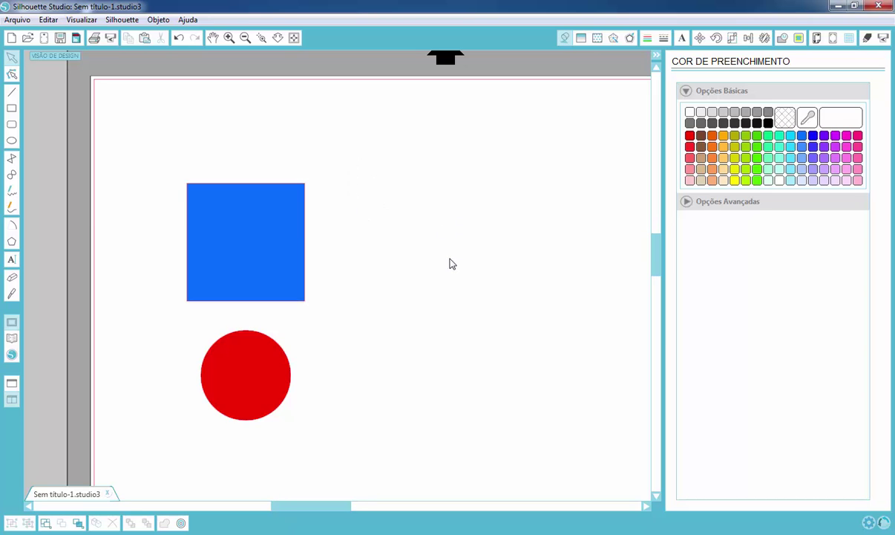
- Magnify the square and circle with drag zoom and selection zoom, pan across them, and fit the whole page in view
{"action": "left_click", "coordinate": [277, 39]}
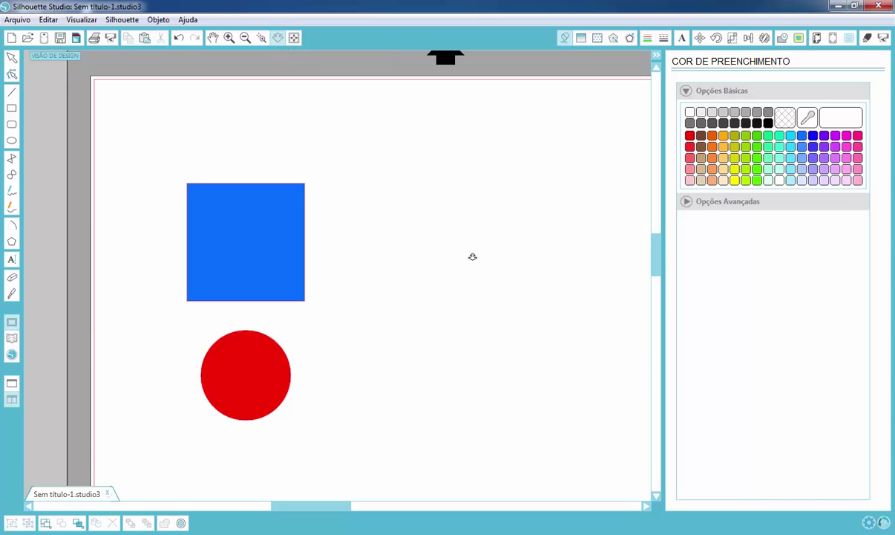
{"action": "left_click_drag", "start_coordinate": [472, 255], "coordinate": [464, 286]}
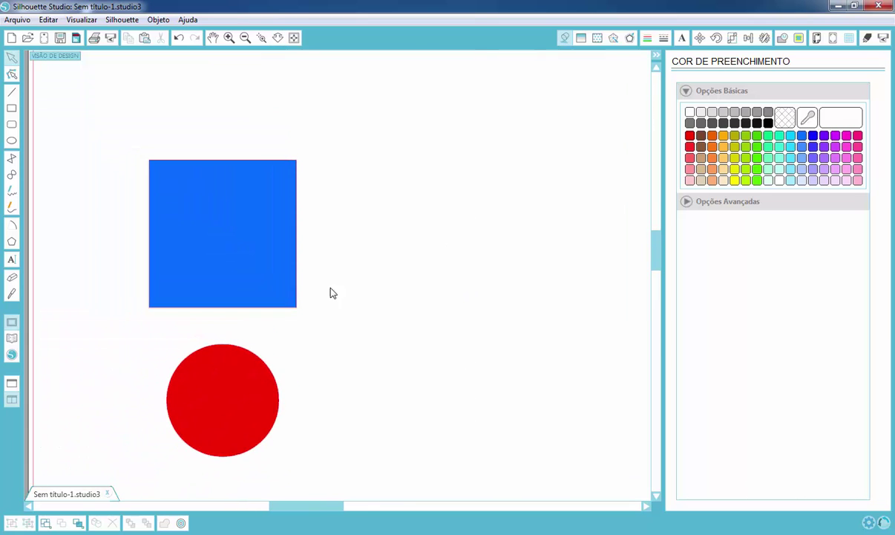
{"action": "left_click", "coordinate": [262, 38]}
{"action": "left_click_drag", "start_coordinate": [392, 476], "coordinate": [389, 477]}
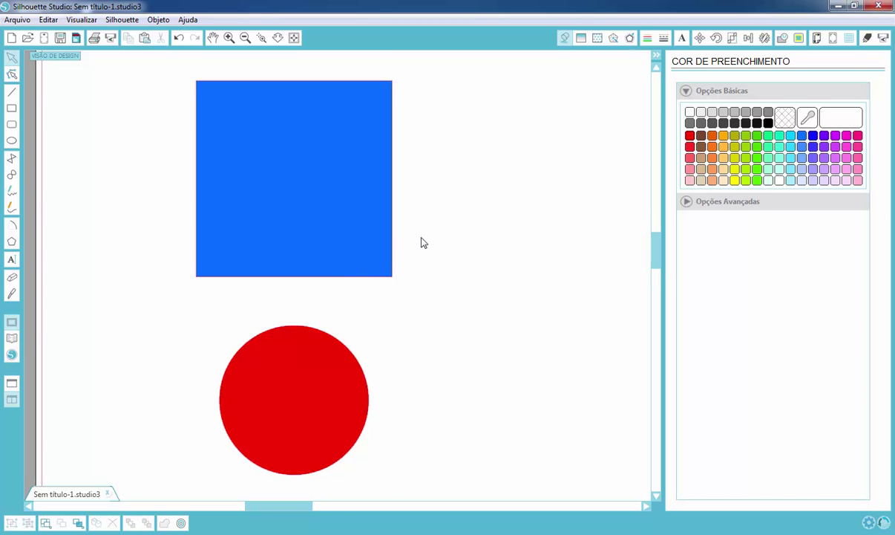
{"action": "key", "text": "space"}
{"action": "left_click_drag", "start_coordinate": [422, 248], "coordinate": [307, 225]}
{"action": "left_click", "coordinate": [294, 38]}
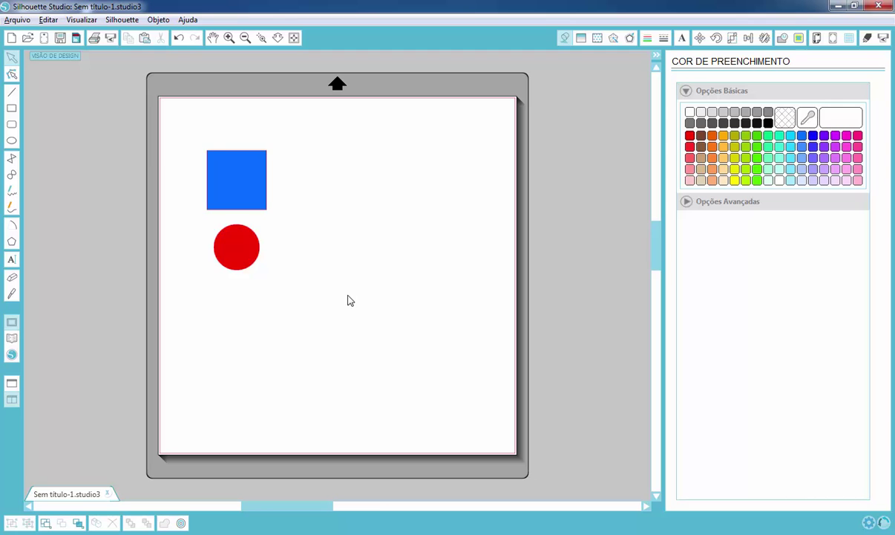
- Zoom in and out repeatedly around the square and circle, and pan to bring the page's upper edge into view
{"action": "scroll", "coordinate": [350, 300], "scroll_direction": "up", "scroll_amount": 5}
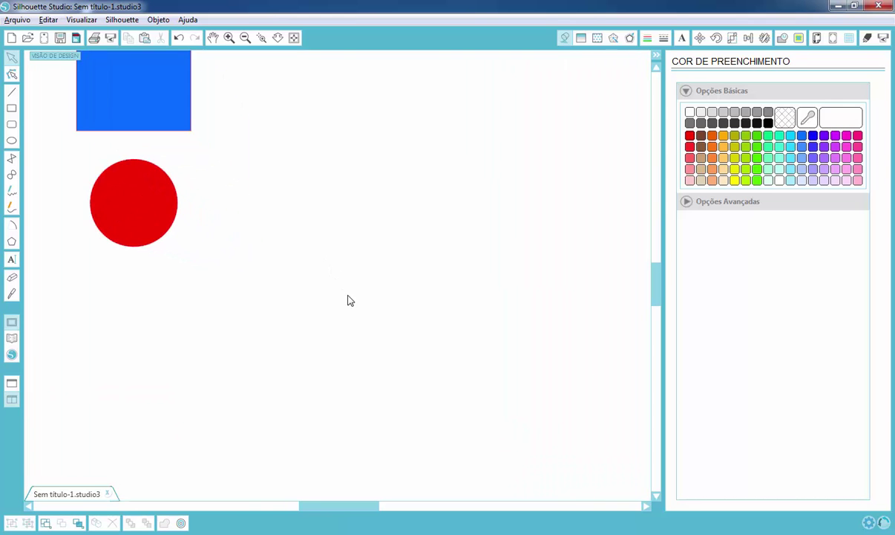
{"action": "scroll", "coordinate": [350, 301], "scroll_direction": "down", "scroll_amount": 3}
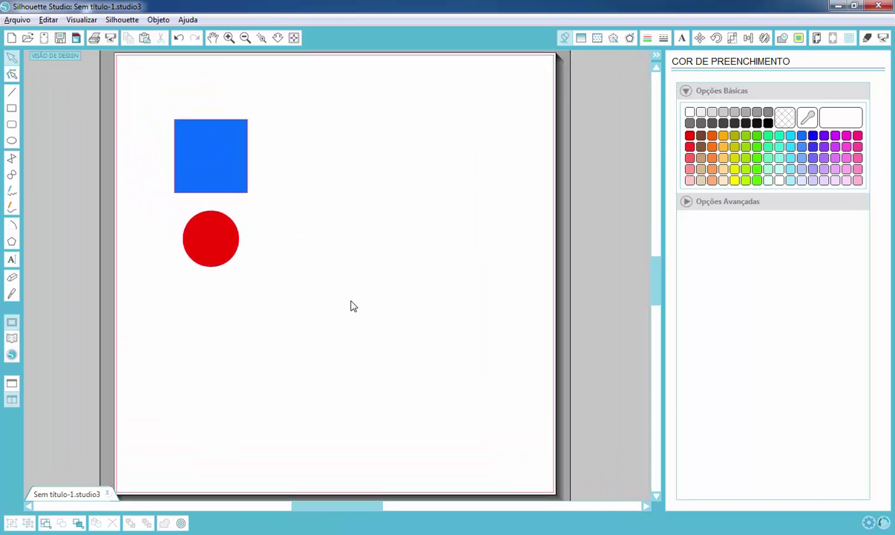
{"action": "scroll", "coordinate": [353, 304], "scroll_direction": "up", "scroll_amount": 1}
{"action": "scroll", "coordinate": [353, 303], "scroll_direction": "up", "scroll_amount": 2}
{"action": "scroll", "coordinate": [352, 302], "scroll_direction": "down", "scroll_amount": 4}
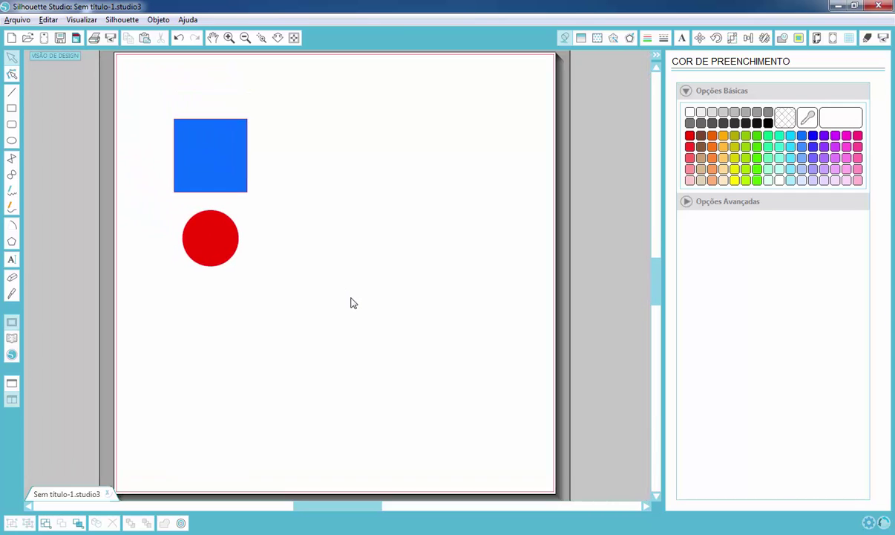
{"action": "scroll", "coordinate": [353, 303], "scroll_direction": "up", "scroll_amount": 1}
{"action": "scroll", "coordinate": [353, 302], "scroll_direction": "down", "scroll_amount": 1}
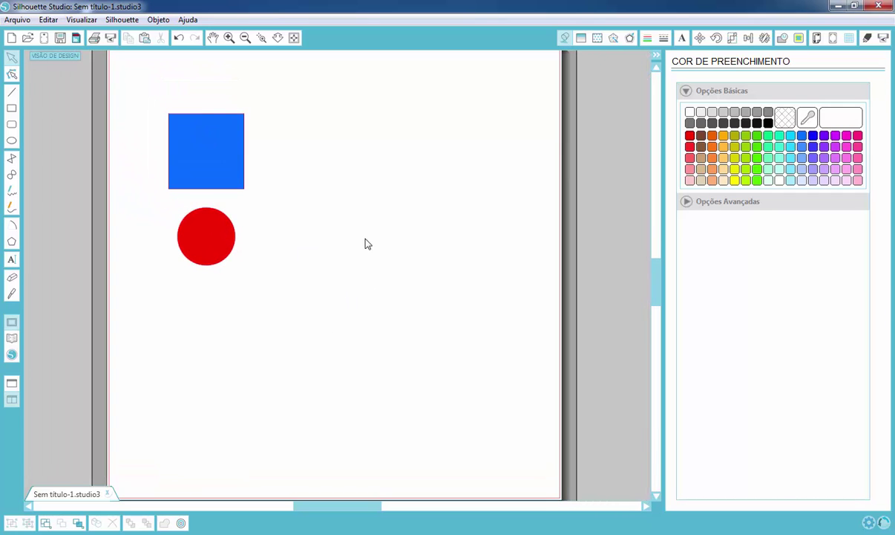
{"action": "left_click_drag", "start_coordinate": [360, 223], "coordinate": [352, 256]}
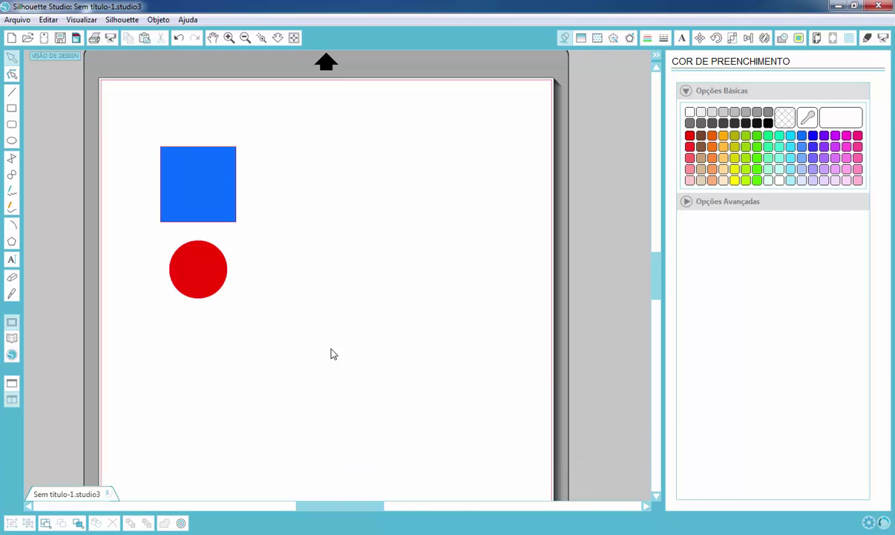
- Duplicate the blue square four times and the red circle three times, scattering the copies across the page
{"action": "left_click", "coordinate": [212, 200]}
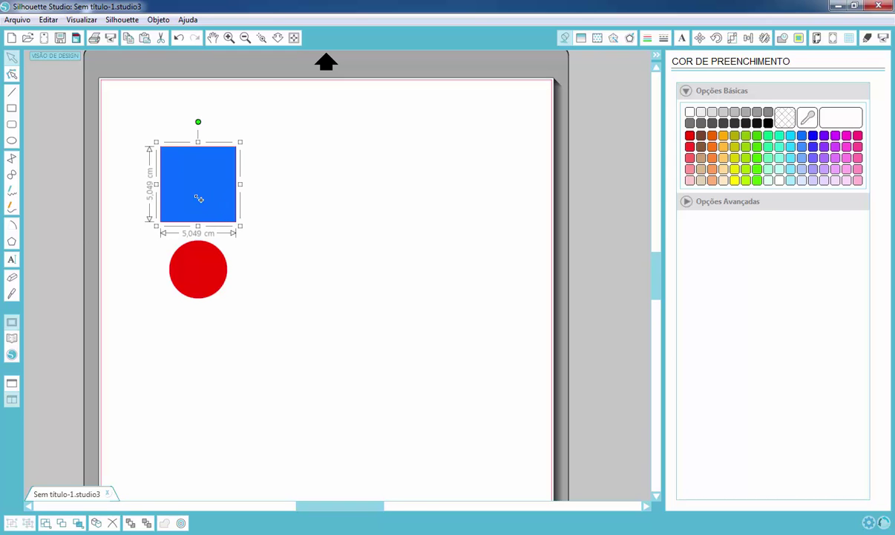
{"action": "left_click_drag", "start_coordinate": [196, 198], "coordinate": [362, 263]}
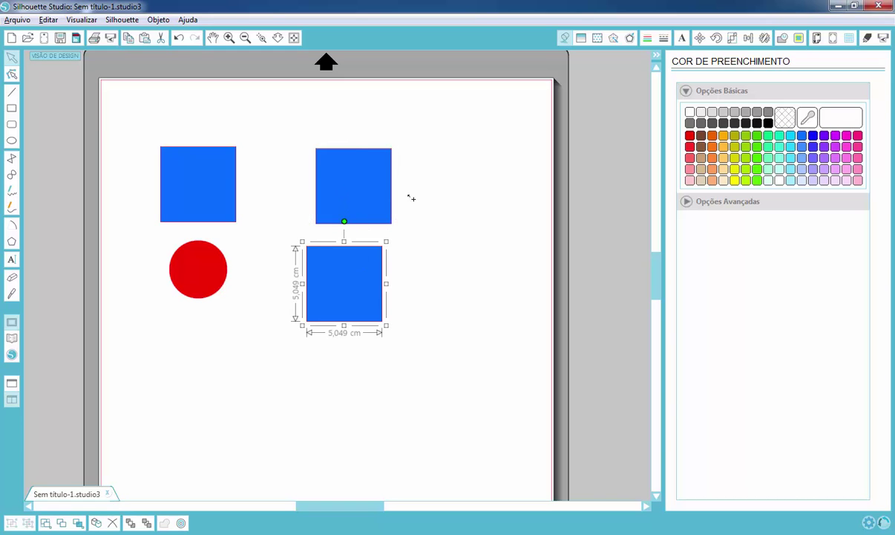
{"action": "left_click", "coordinate": [346, 204]}
{"action": "left_click_drag", "start_coordinate": [346, 204], "coordinate": [485, 342]}
{"action": "left_click_drag", "start_coordinate": [203, 287], "coordinate": [222, 271]}
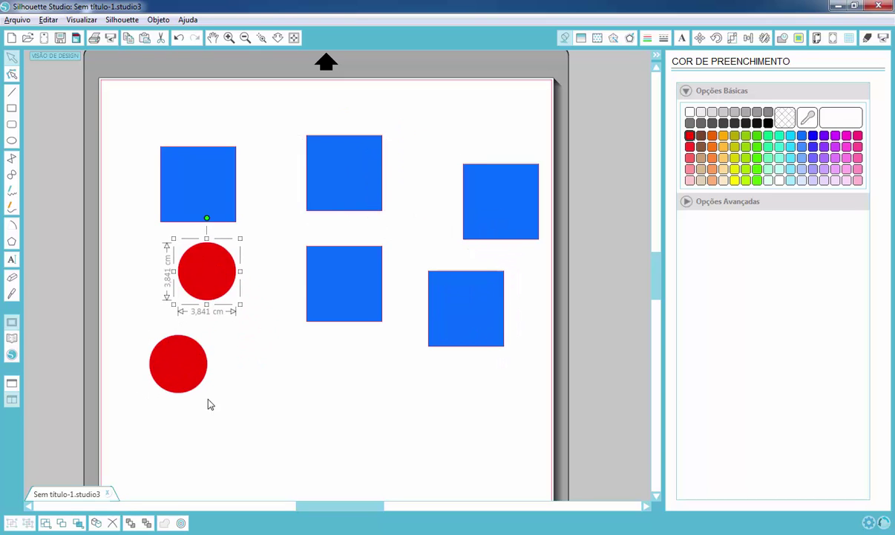
{"action": "left_click_drag", "start_coordinate": [189, 364], "coordinate": [514, 444]}
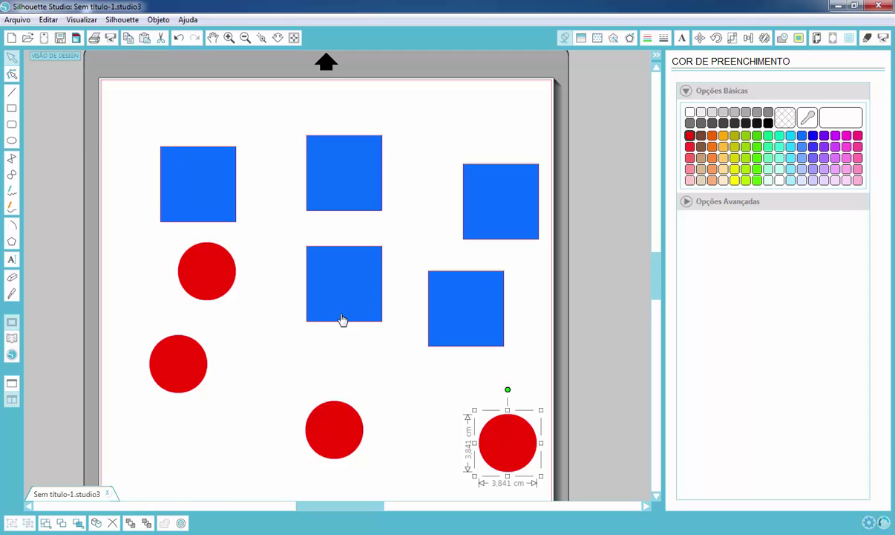
- Select the first blue square, add the remaining squares and circles to the selection individually, and clear the selection
{"action": "left_click", "coordinate": [287, 41]}
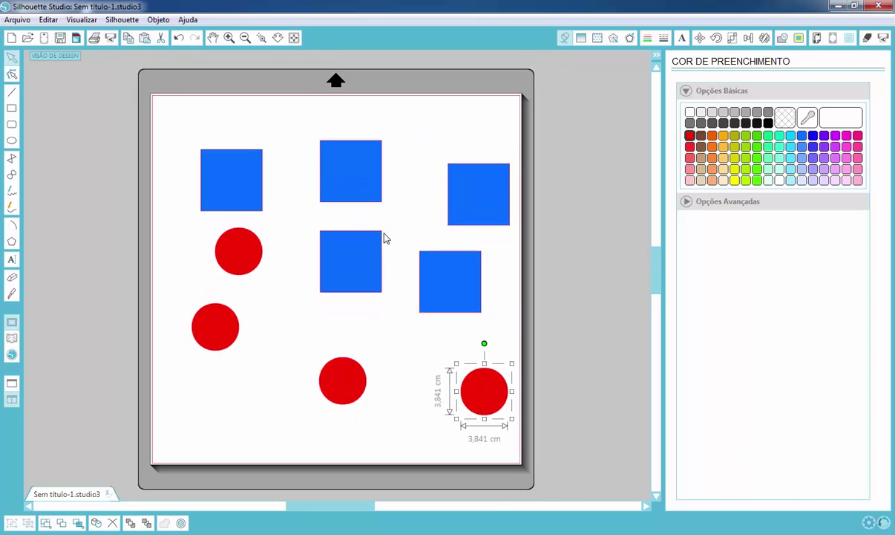
{"action": "left_click", "coordinate": [146, 118]}
{"action": "left_click", "coordinate": [249, 195]}
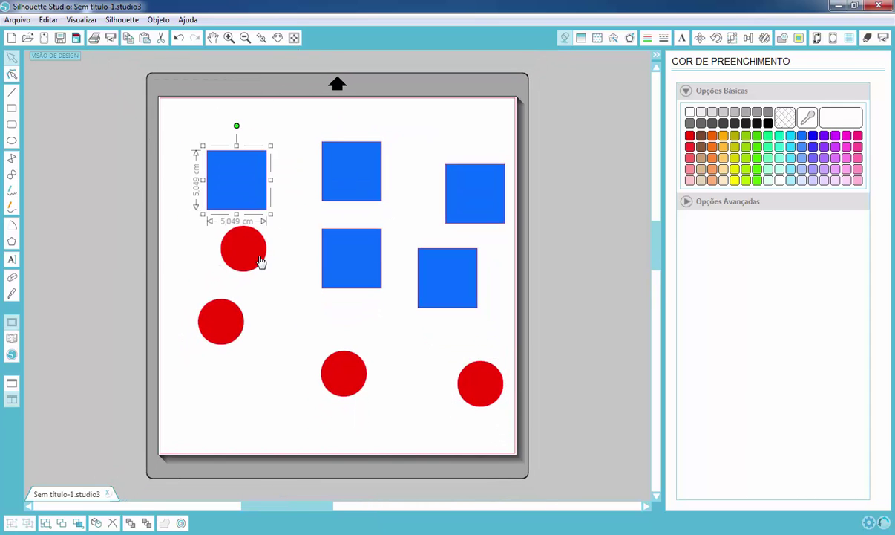
{"action": "left_click", "coordinate": [246, 248], "text": "shift"}
{"action": "left_click_drag", "start_coordinate": [384, 381], "coordinate": [528, 430]}
{"action": "scroll", "coordinate": [536, 395], "scroll_direction": "right", "scroll_amount": 5}
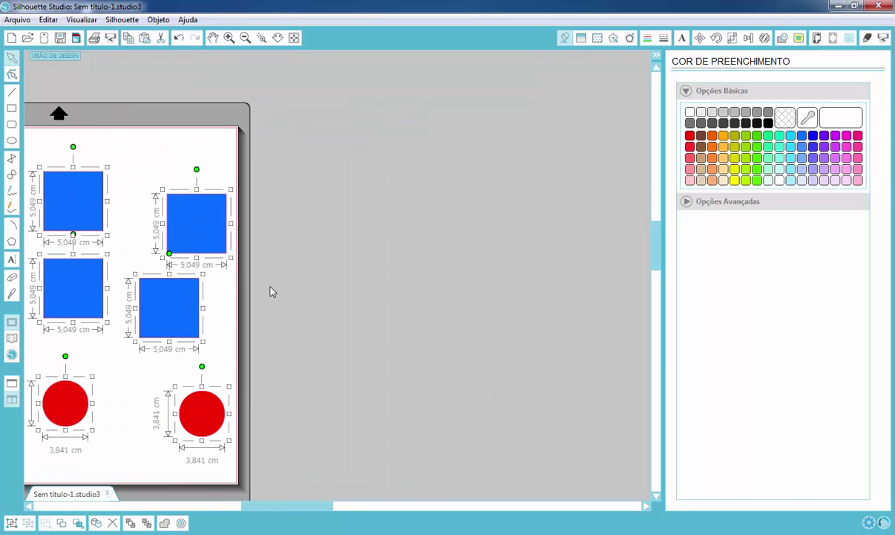
{"action": "scroll", "coordinate": [122, 355], "scroll_direction": "left", "scroll_amount": 5}
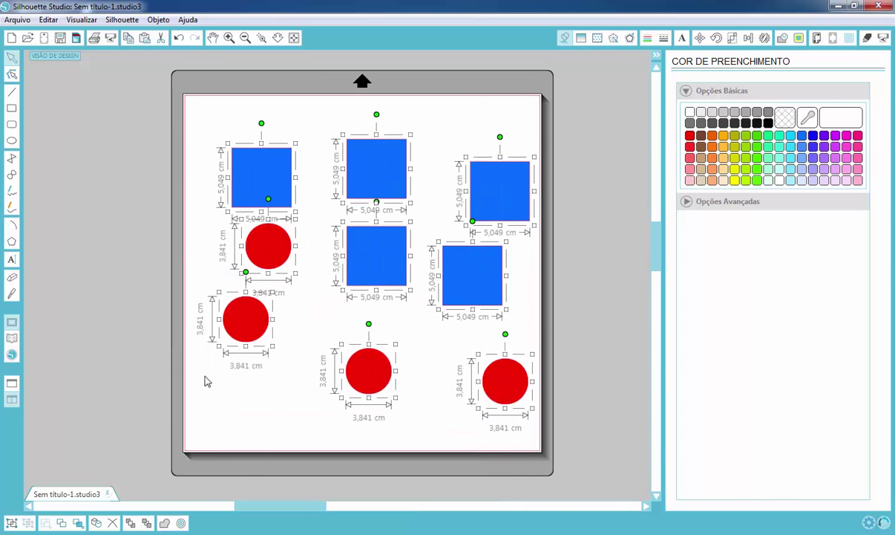
{"action": "left_click", "coordinate": [620, 249]}
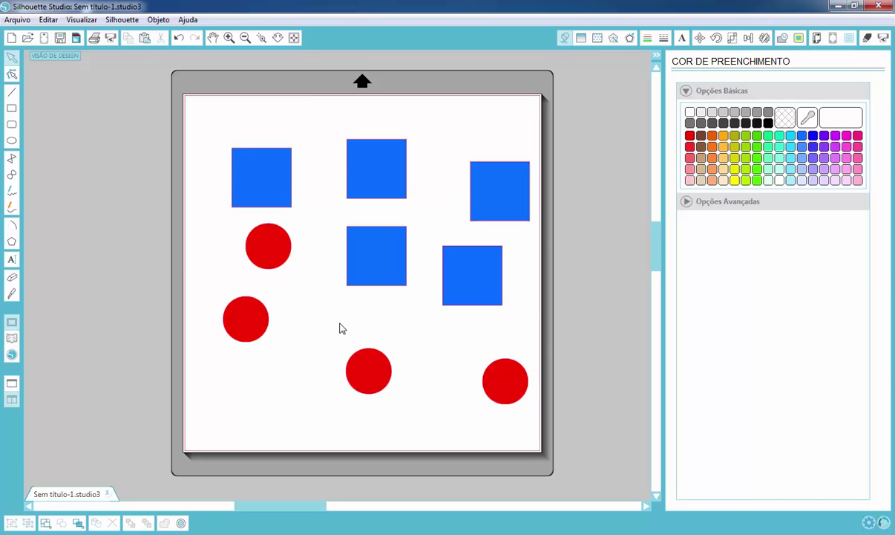
- Select every shape on the page in one operation and clear the selection
{"action": "key", "text": "ctrl+a"}
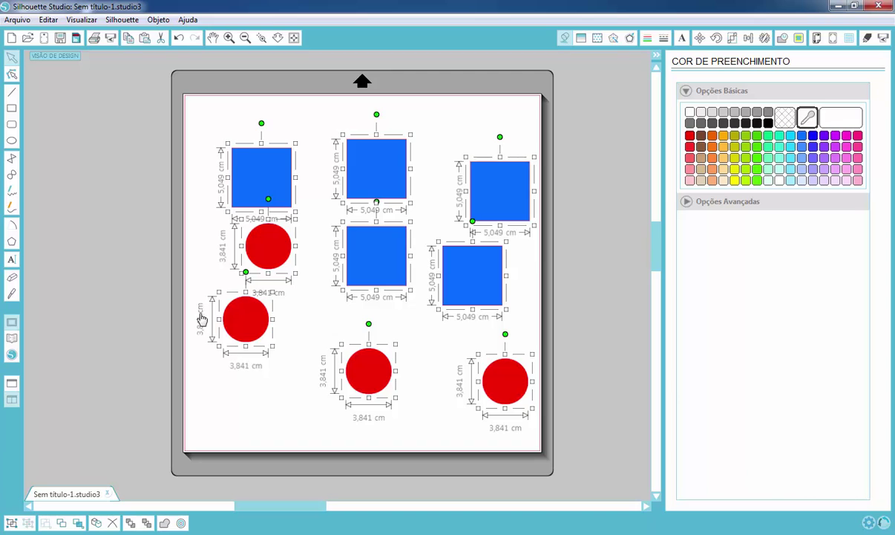
{"action": "left_click", "coordinate": [146, 263]}
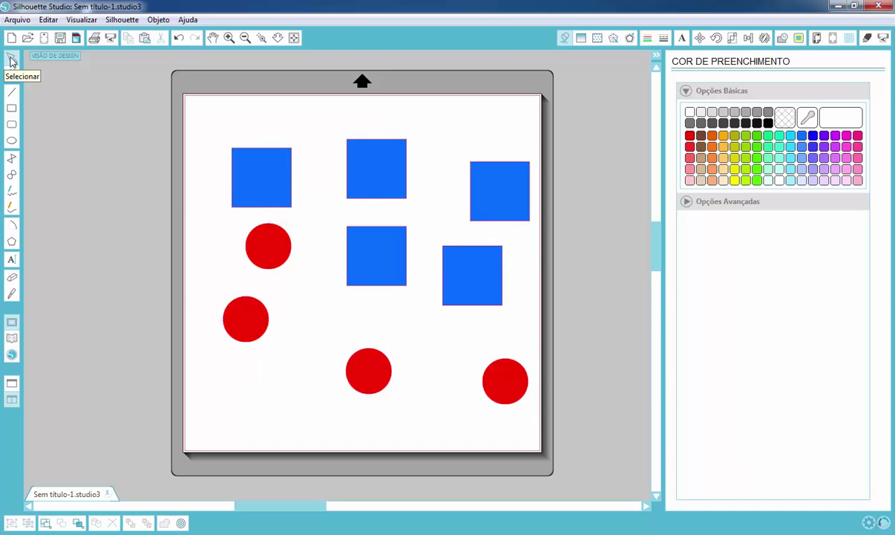
- Move the two leftmost red circles farther down and shift the leftmost blue square slightly down and to the left
{"action": "mouse_move", "coordinate": [12, 63]}
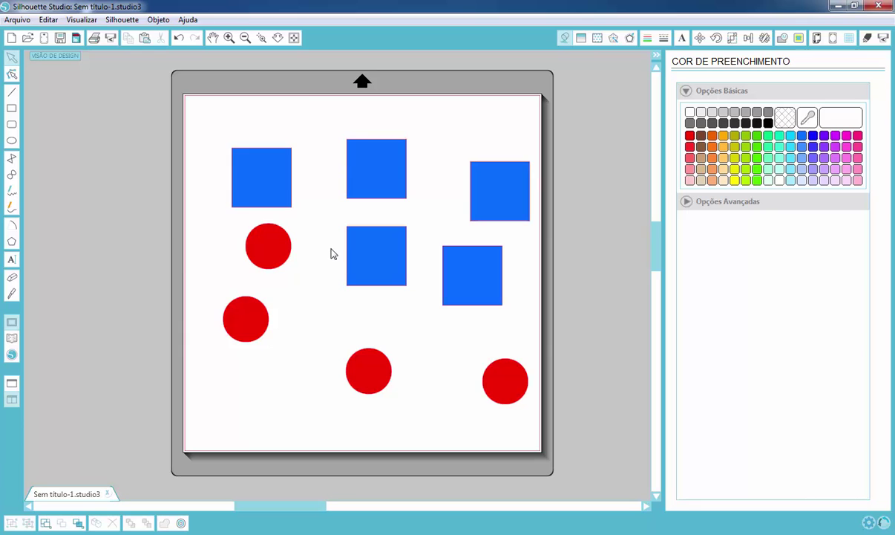
{"action": "mouse_move", "coordinate": [272, 262]}
{"action": "left_mouse_down"}
{"action": "mouse_move", "coordinate": [238, 275]}
{"action": "mouse_move", "coordinate": [282, 275]}
{"action": "left_mouse_up"}
{"action": "left_click_drag", "start_coordinate": [241, 320], "coordinate": [253, 356]}
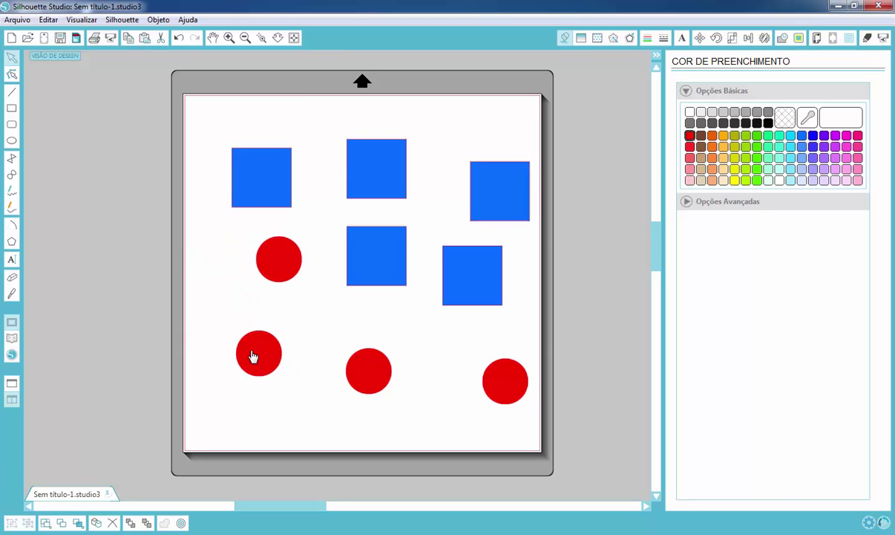
{"action": "left_click_drag", "start_coordinate": [274, 267], "coordinate": [263, 283]}
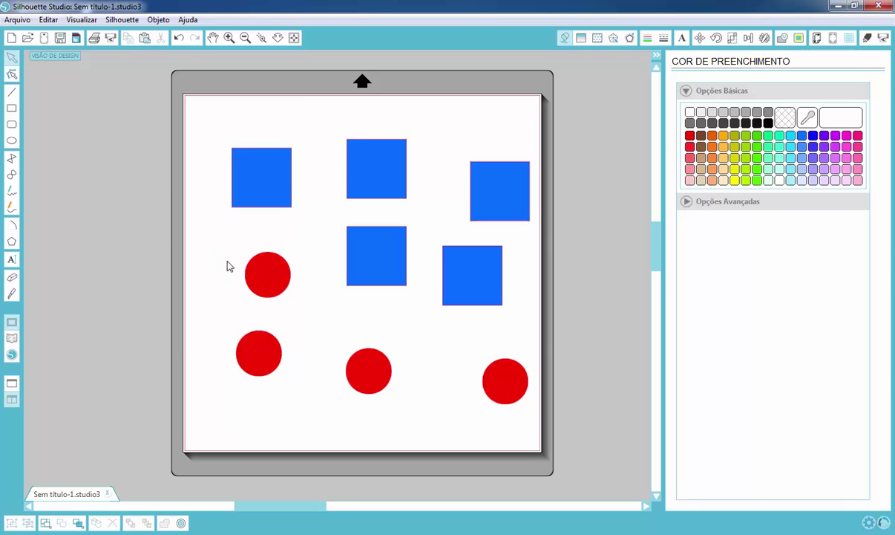
{"action": "left_click_drag", "start_coordinate": [282, 202], "coordinate": [275, 209]}
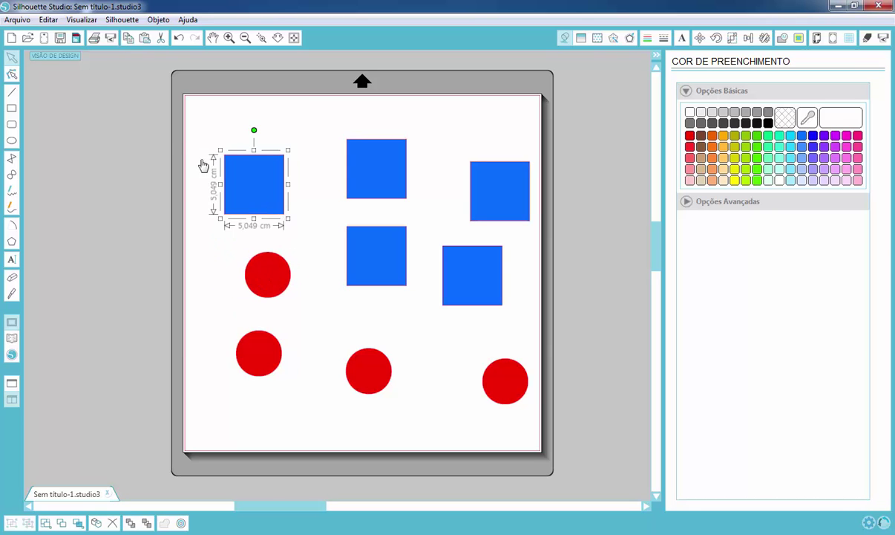
{"action": "left_click", "coordinate": [176, 136]}
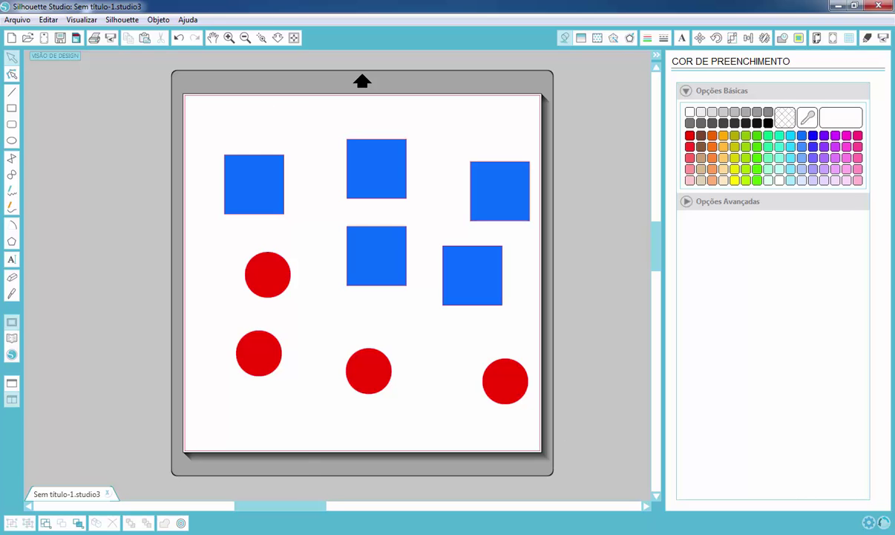
{"action": "left_click_drag", "start_coordinate": [454, 398], "coordinate": [419, 454]}
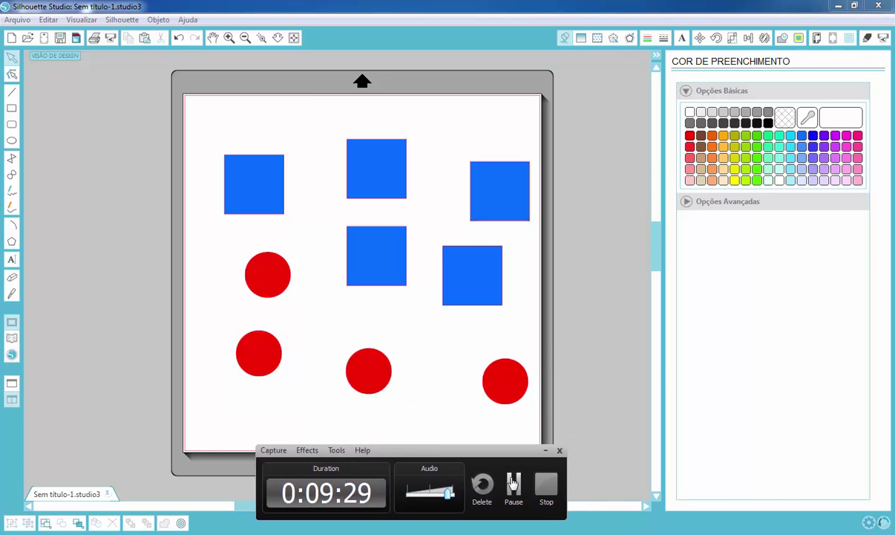